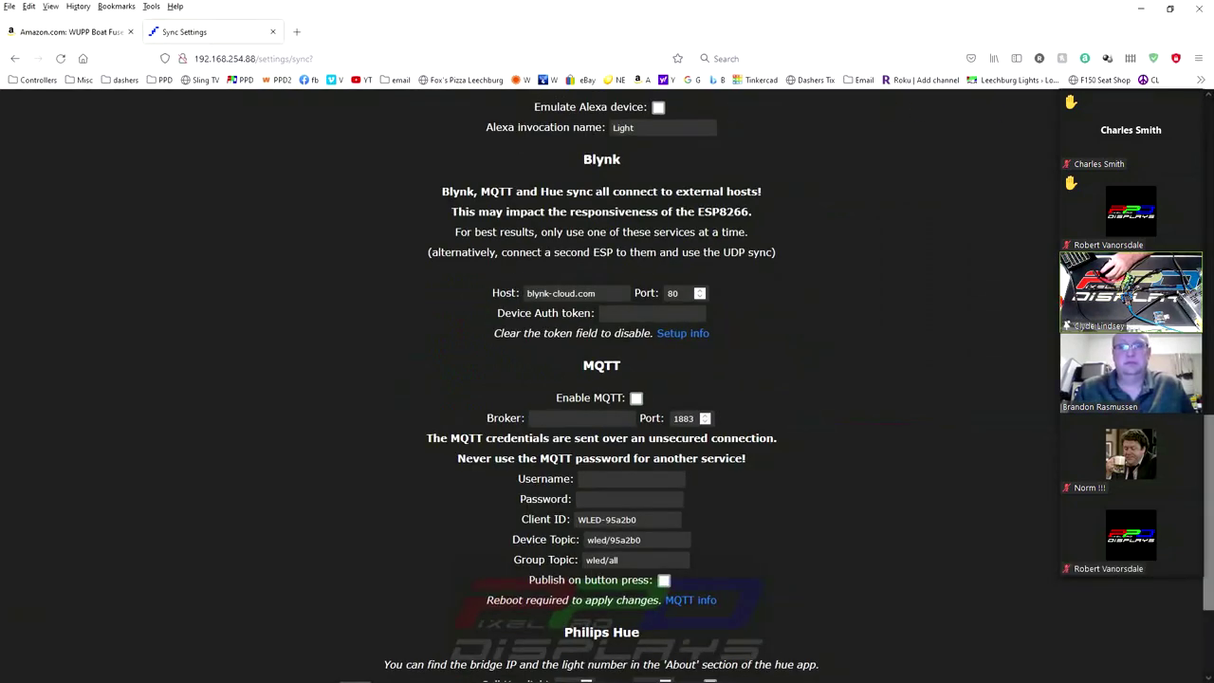
# Examine the sync setup options from WLED Broadcast through Philips Hue, and save the sync settings
pyautogui.hotkey('alt', 'Tab')
pyautogui.moveTo(778, 112); pyautogui.dragTo(347, 55)
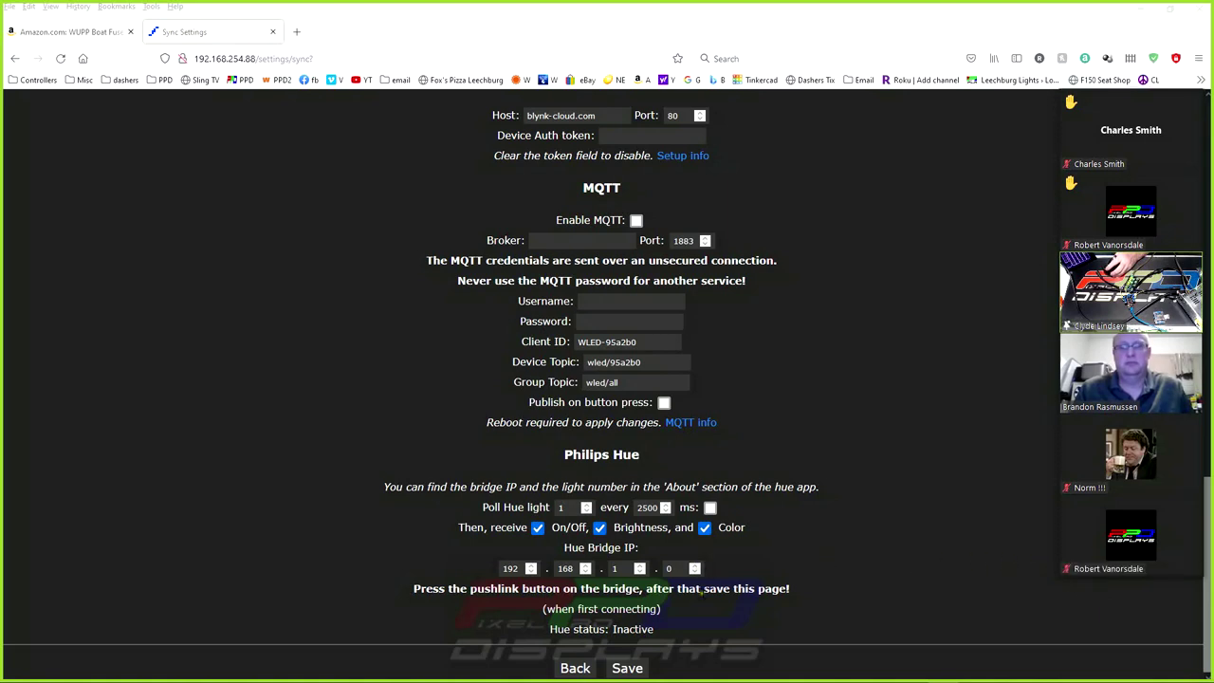
pyautogui.moveTo(703, 590); pyautogui.dragTo(787, 603)
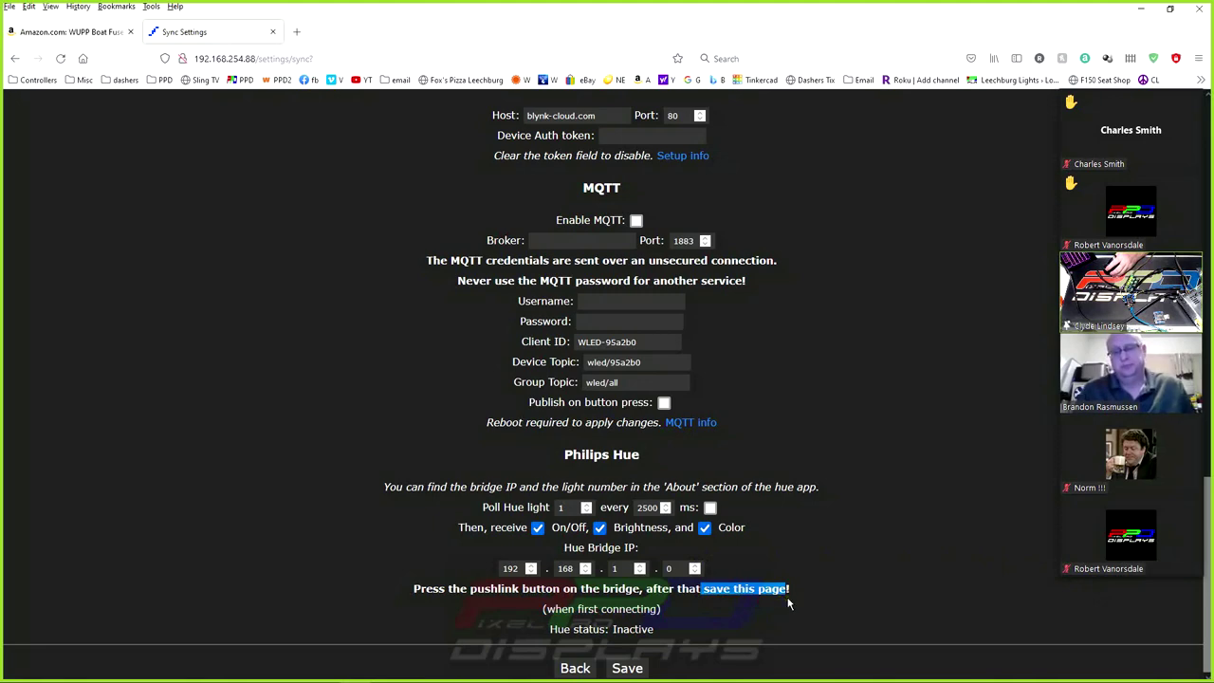
pyautogui.scroll(8, 788, 603)
pyautogui.scroll(10, 566, 278)
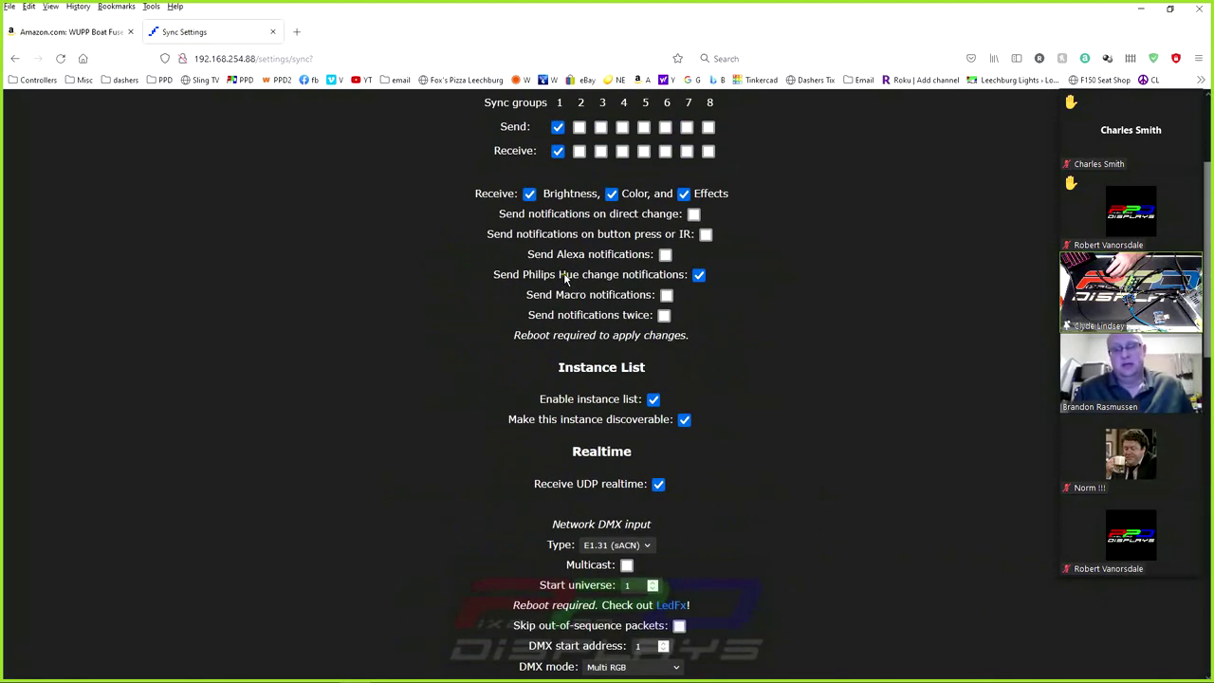
pyautogui.scroll(-5, 561, 263)
pyautogui.scroll(-5, 560, 263)
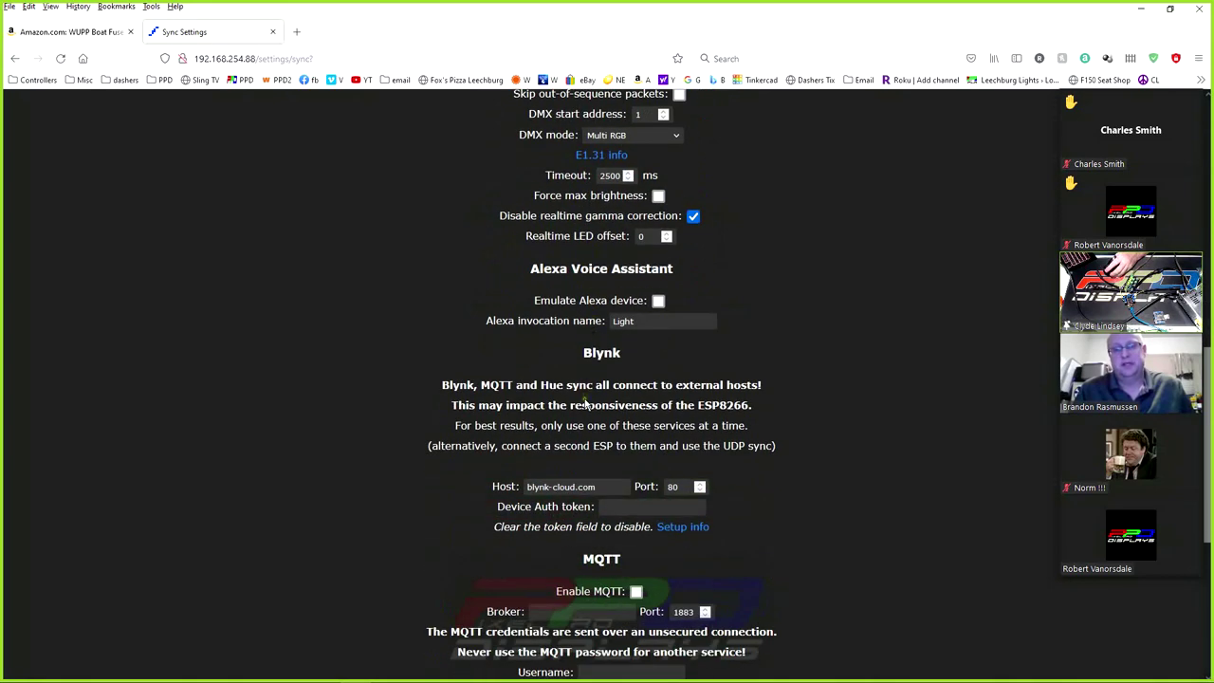
pyautogui.scroll(-3, 585, 404)
pyautogui.scroll(8, 588, 398)
pyautogui.scroll(3, 657, 239)
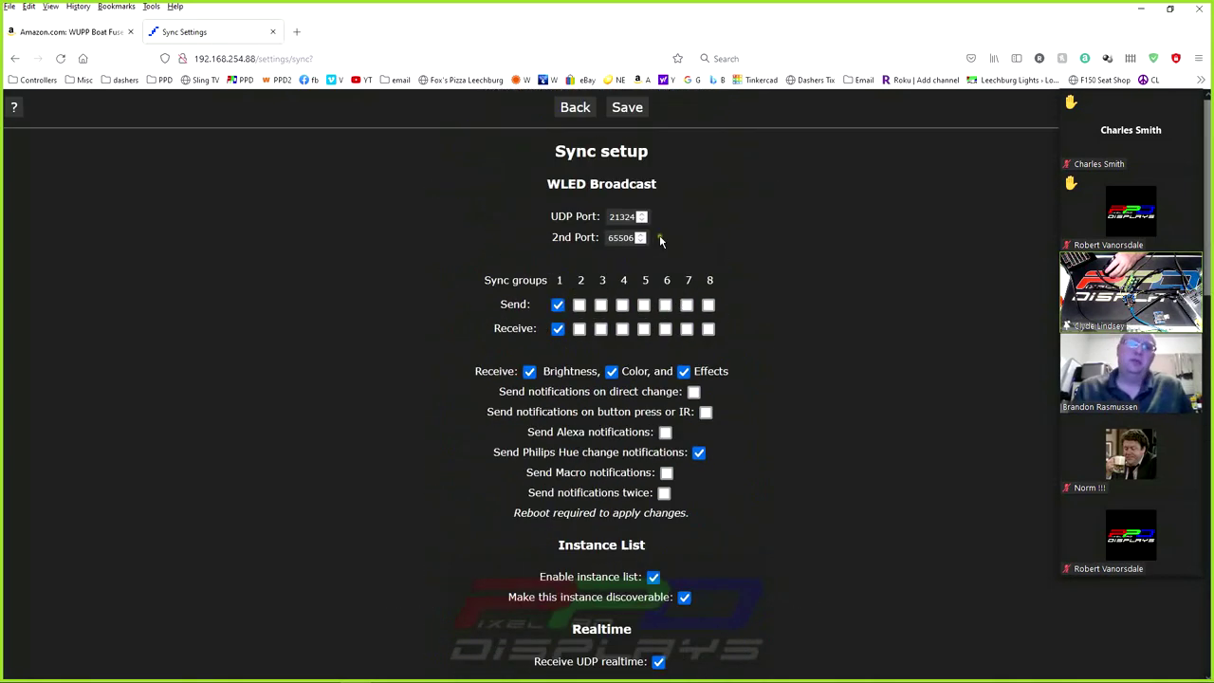
pyautogui.click(630, 112)
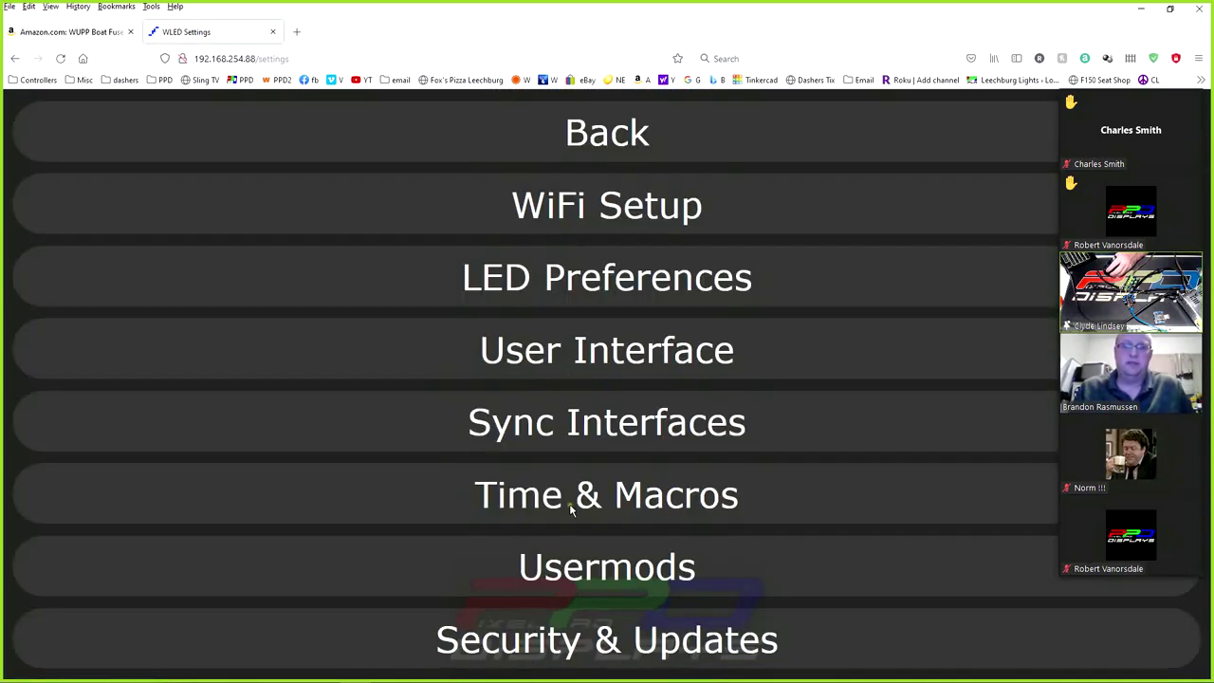
# Open the LED preferences and review the length and GPIO settings of the four LED outputs
pyautogui.click(590, 265)
pyautogui.scroll(-5, 581, 302)
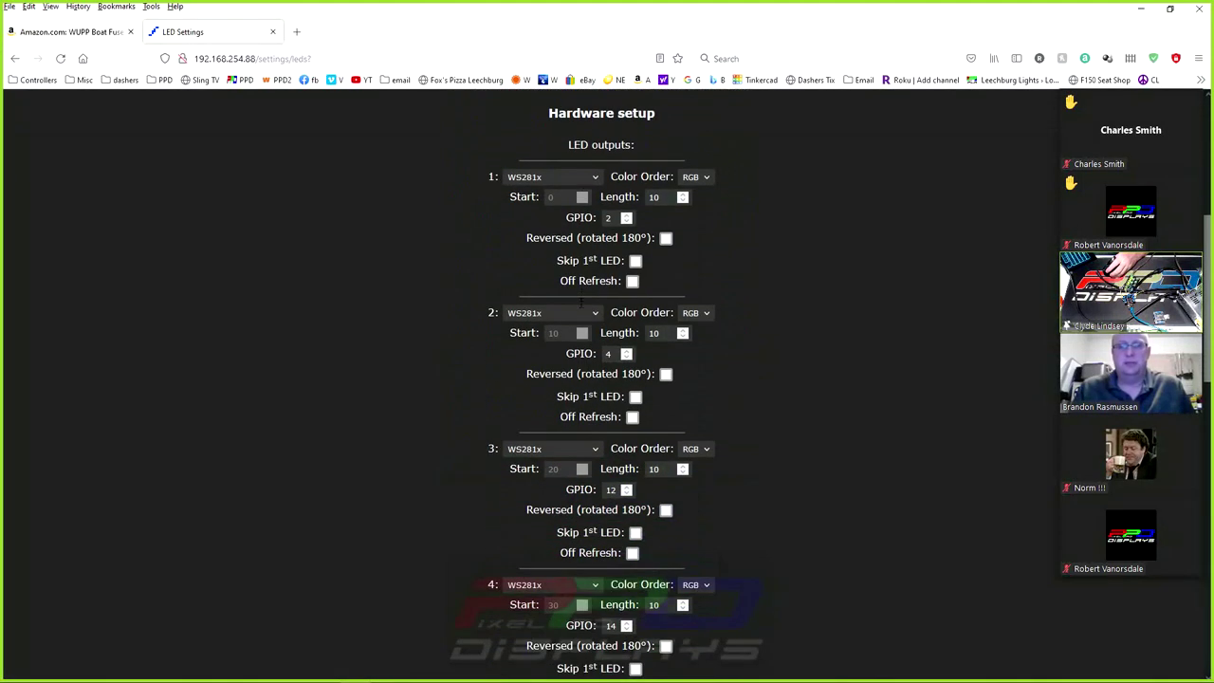
pyautogui.scroll(-3, 580, 302)
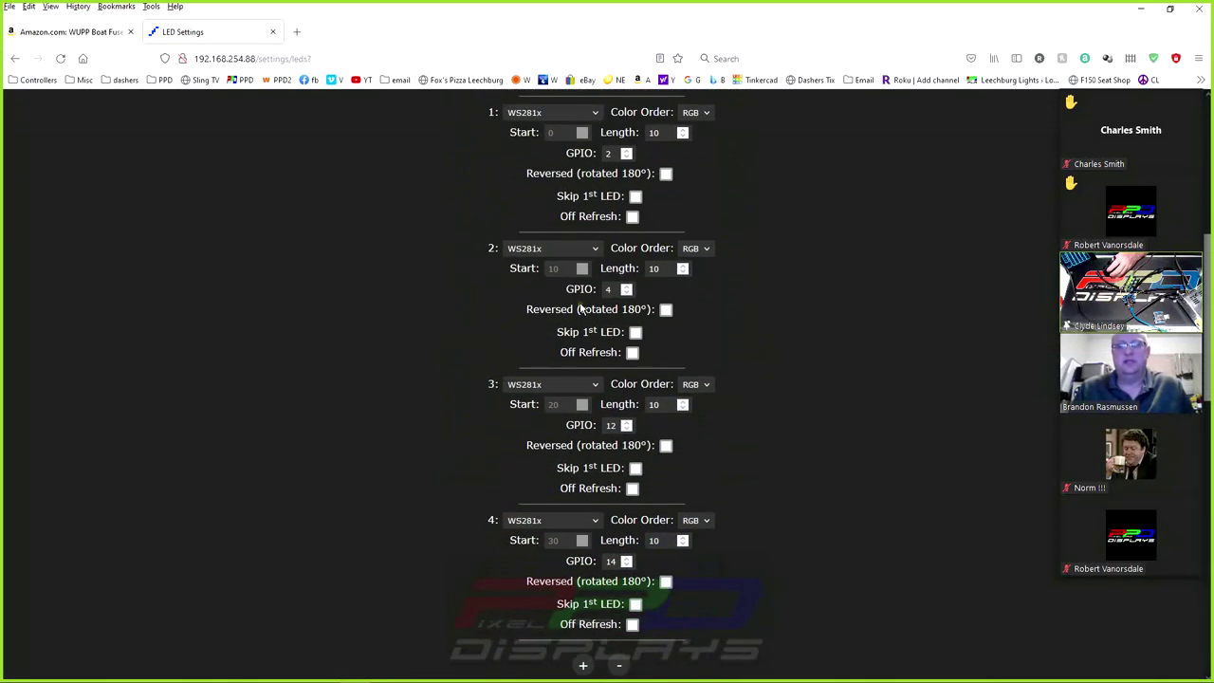
pyautogui.scroll(2, 569, 223)
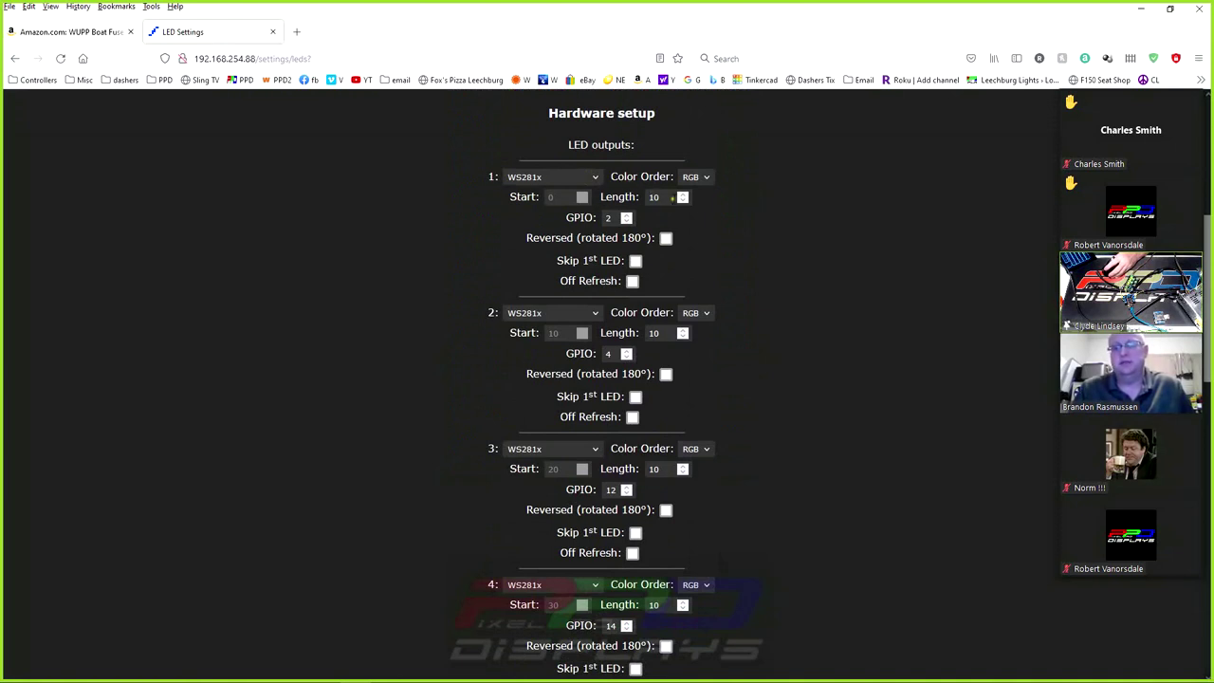
# Try a length of 50 for LED output 1 and set it back to 10
pyautogui.click(671, 198)
pyautogui.doubleClick(657, 198)
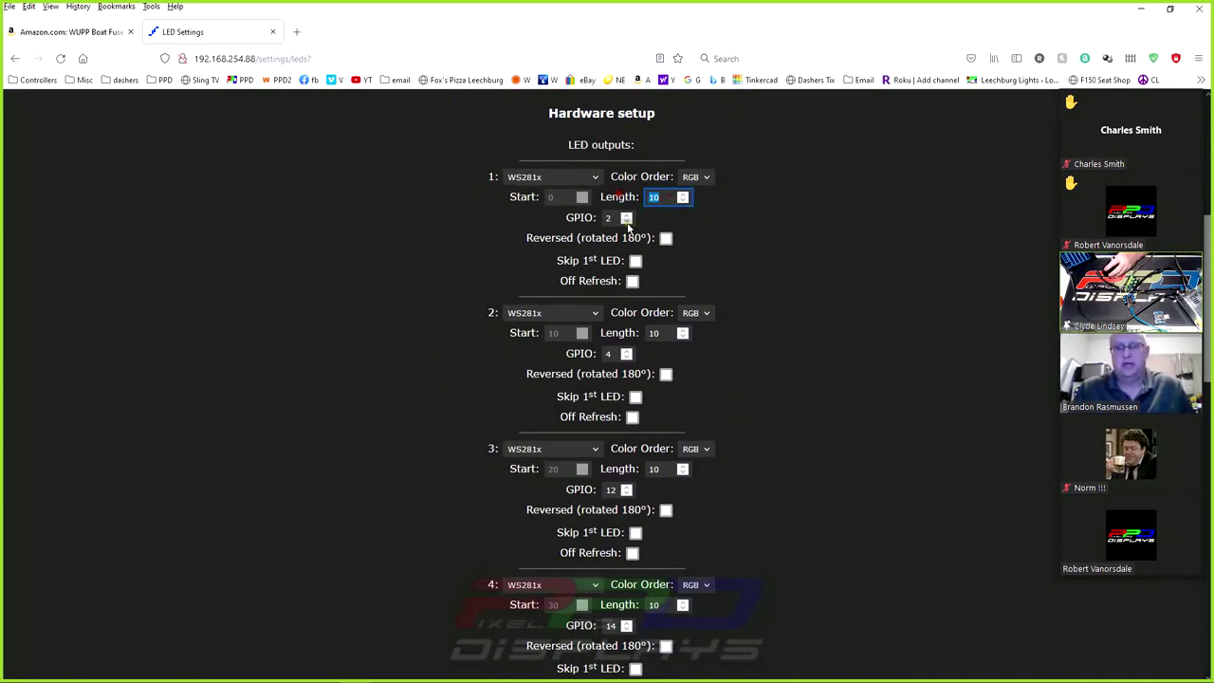
pyautogui.write('50')
pyautogui.click(717, 235)
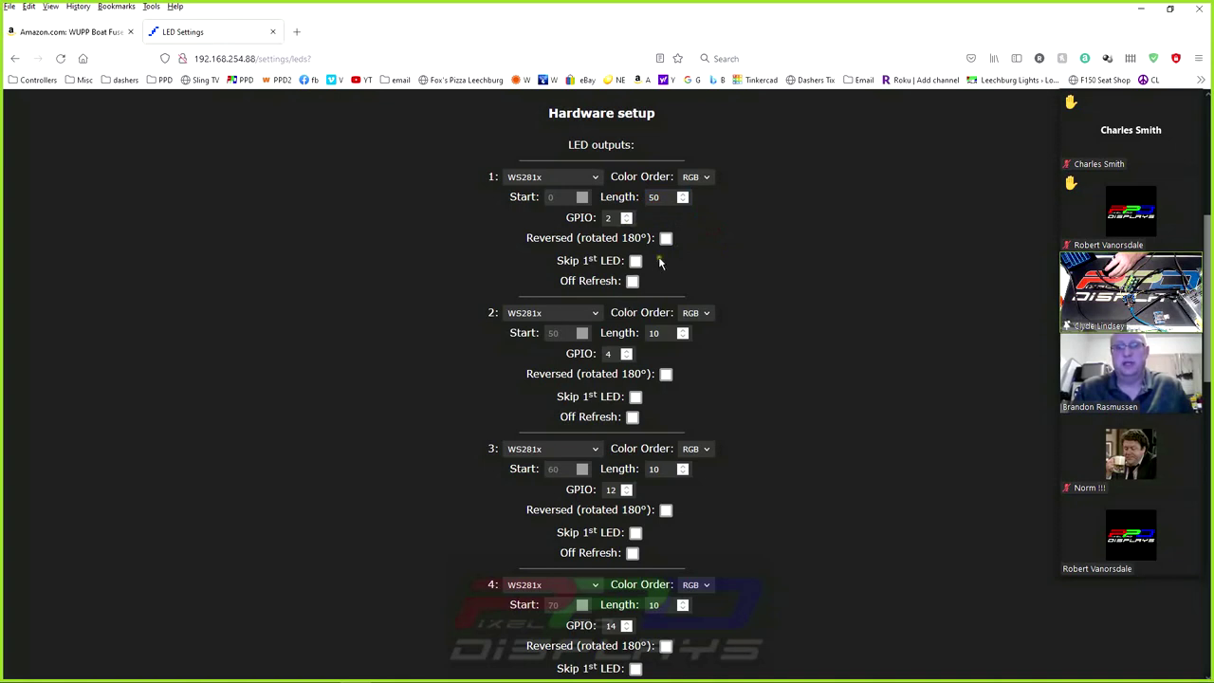
pyautogui.doubleClick(654, 197)
pyautogui.write('10')
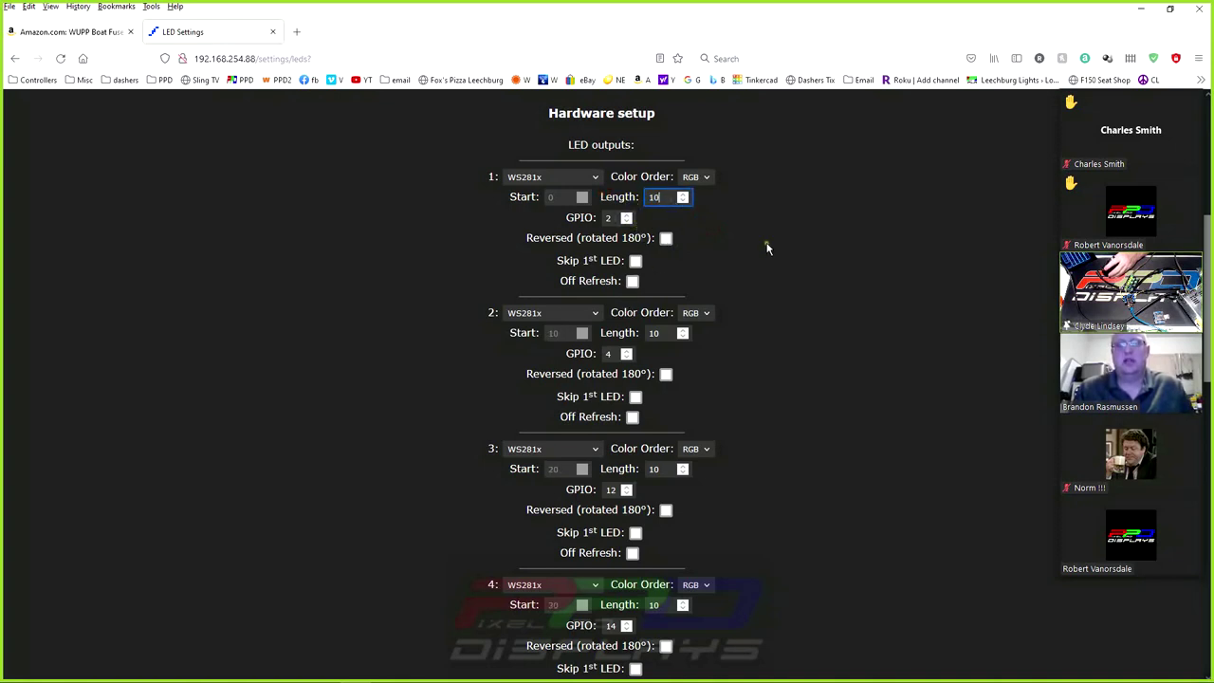
pyautogui.click(769, 249)
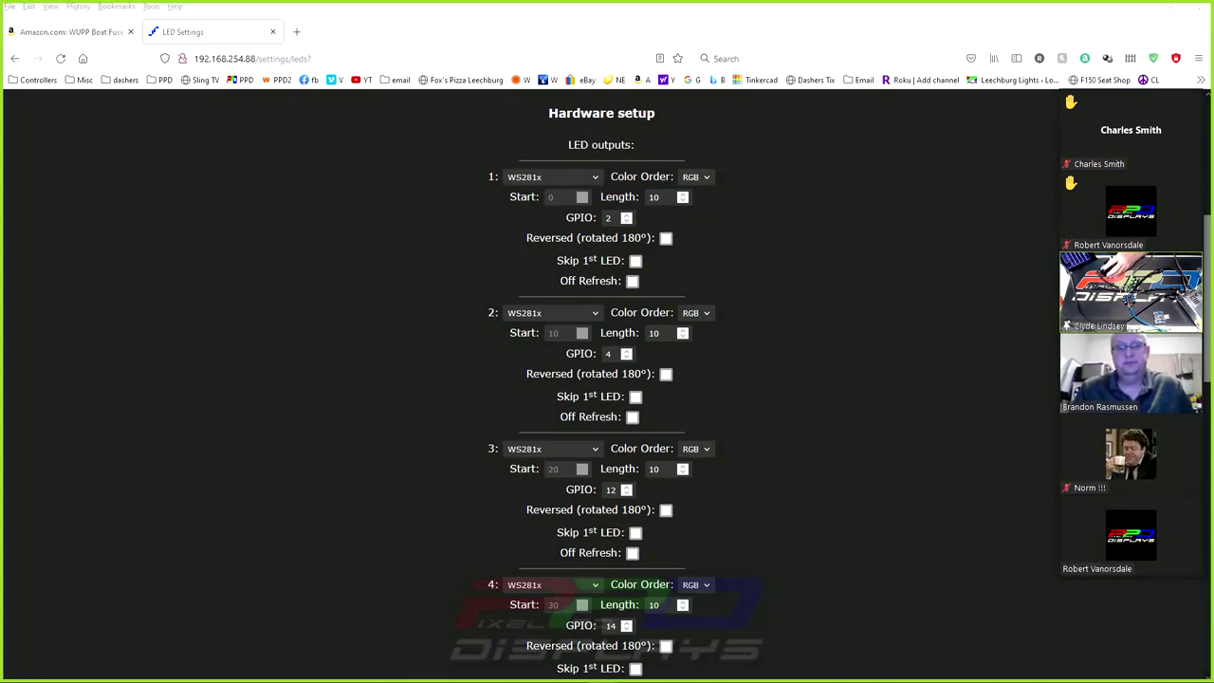
# Switch to xLights and upload the output configuration to the WLED Ethernet controller at 192.168.254.88
pyautogui.hotkey('alt', 'Tab')
pyautogui.moveTo(190, 48); pyautogui.dragTo(247, 21)
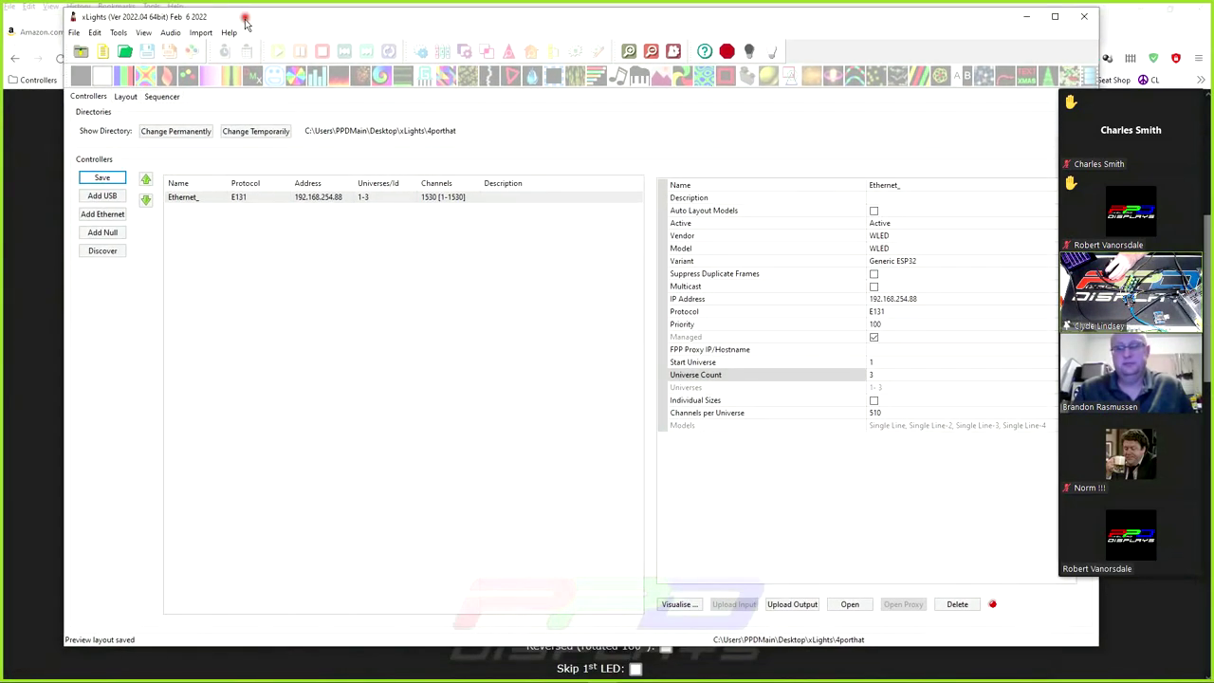
pyautogui.click(224, 222)
pyautogui.click(230, 199)
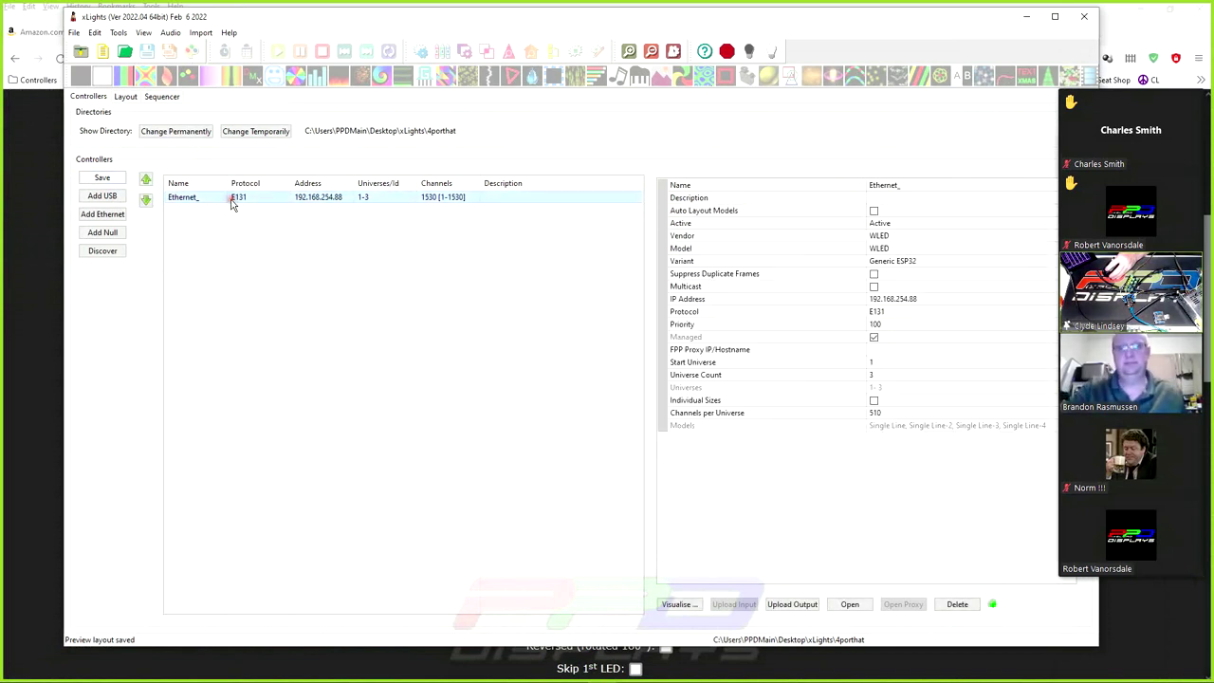
pyautogui.click(793, 611)
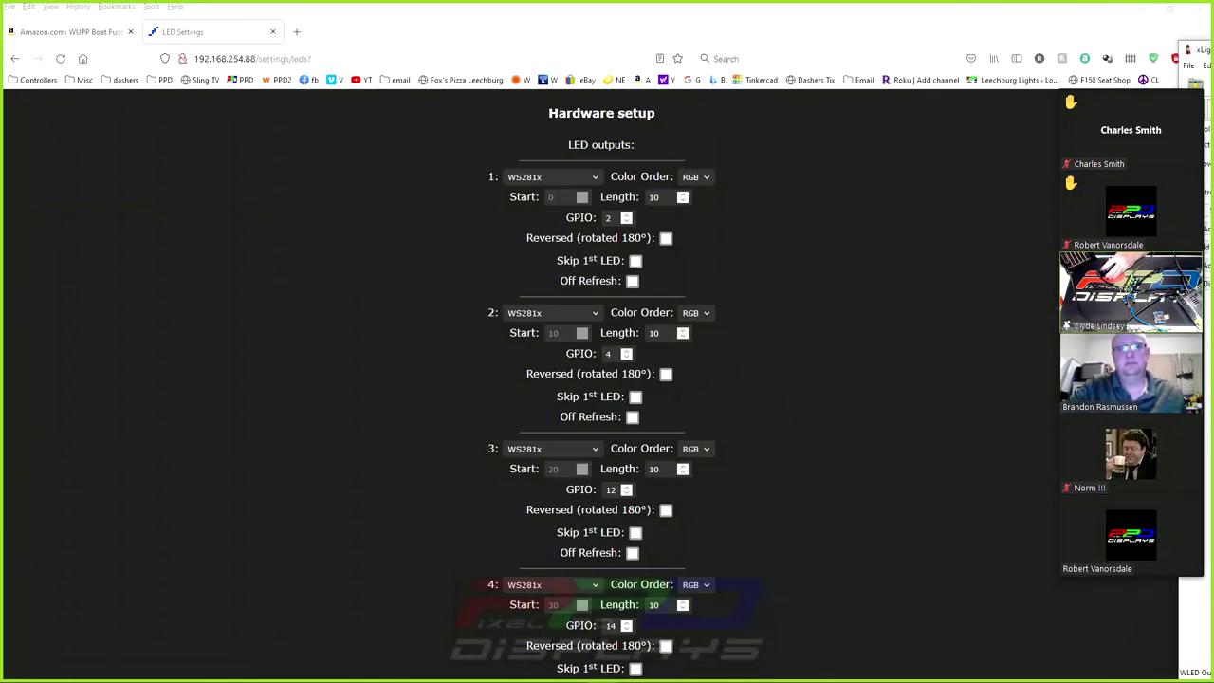
# Return to the WLED LED settings in the browser, reload the page, and check the lengths of all four outputs
pyautogui.click(2, 322)
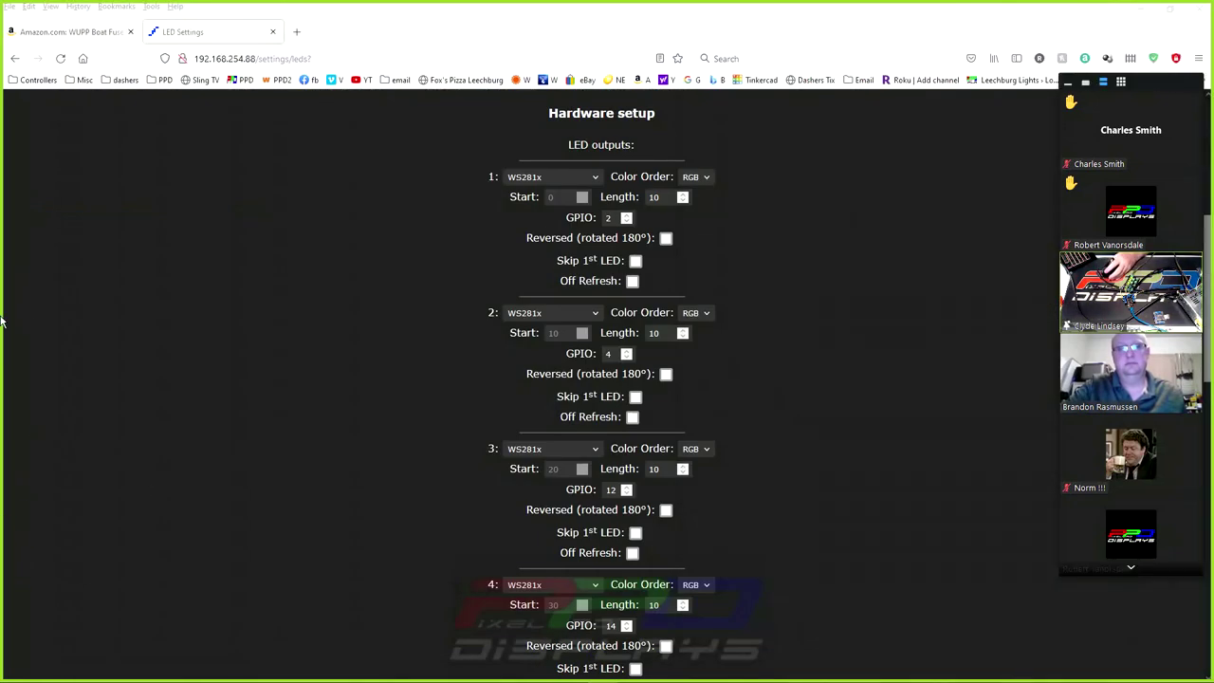
pyautogui.press('F5')
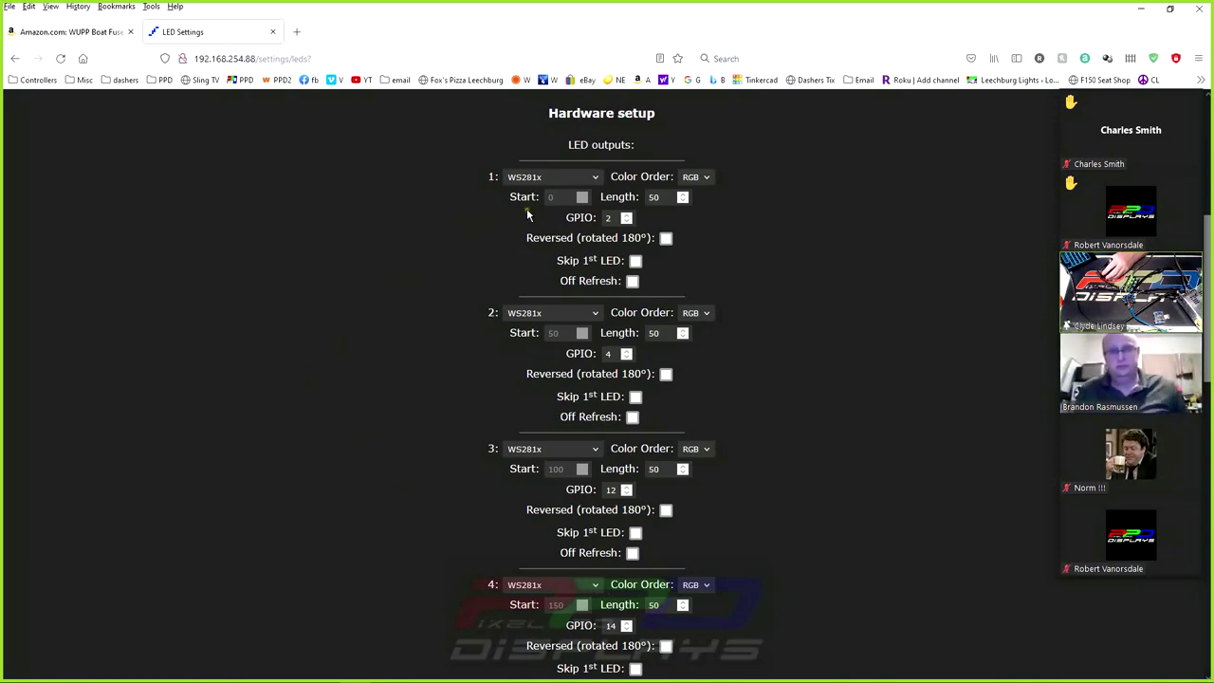
pyautogui.scroll(-5, 491, 200)
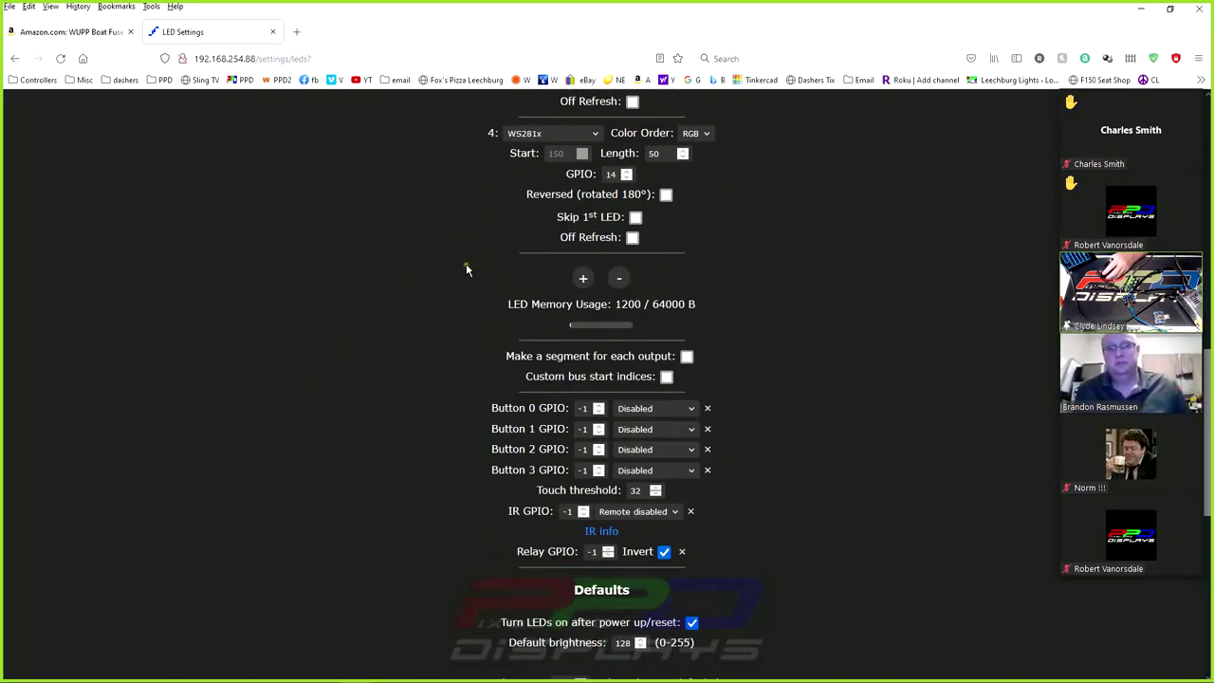
pyautogui.scroll(3, 466, 263)
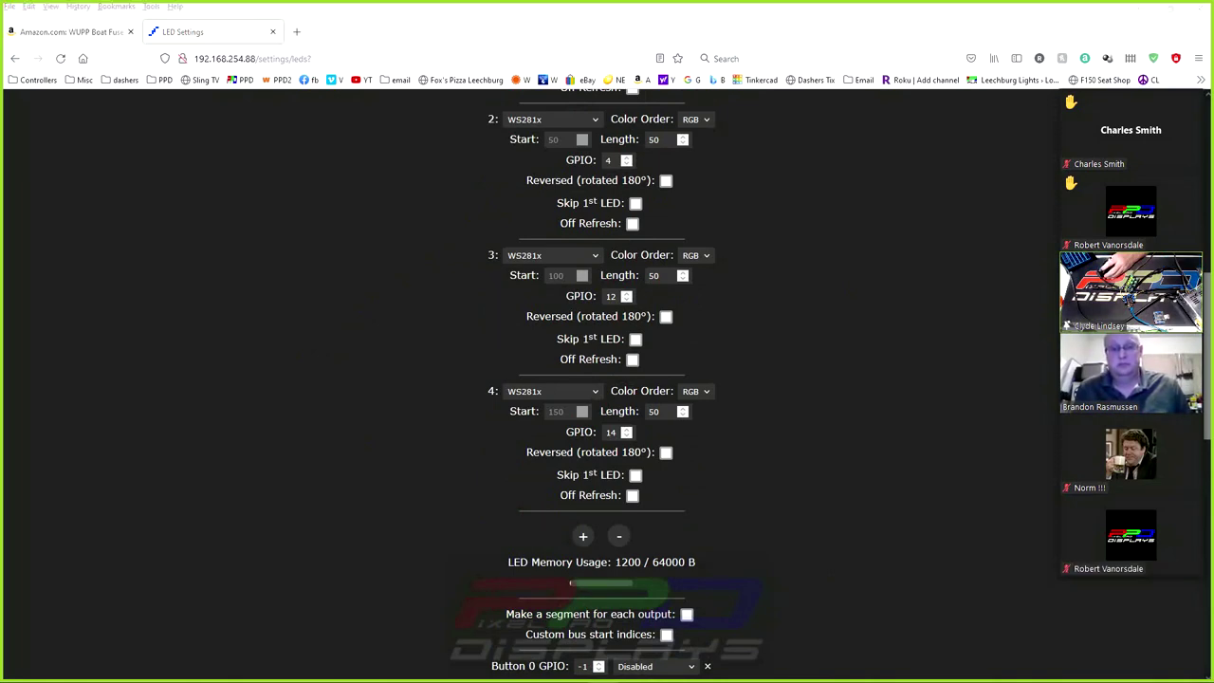
# Switch to xLights, view the four single line models in the layout, and open the sequencer
pyautogui.hotkey('alt', 'Tab')
pyautogui.click(447, 27)
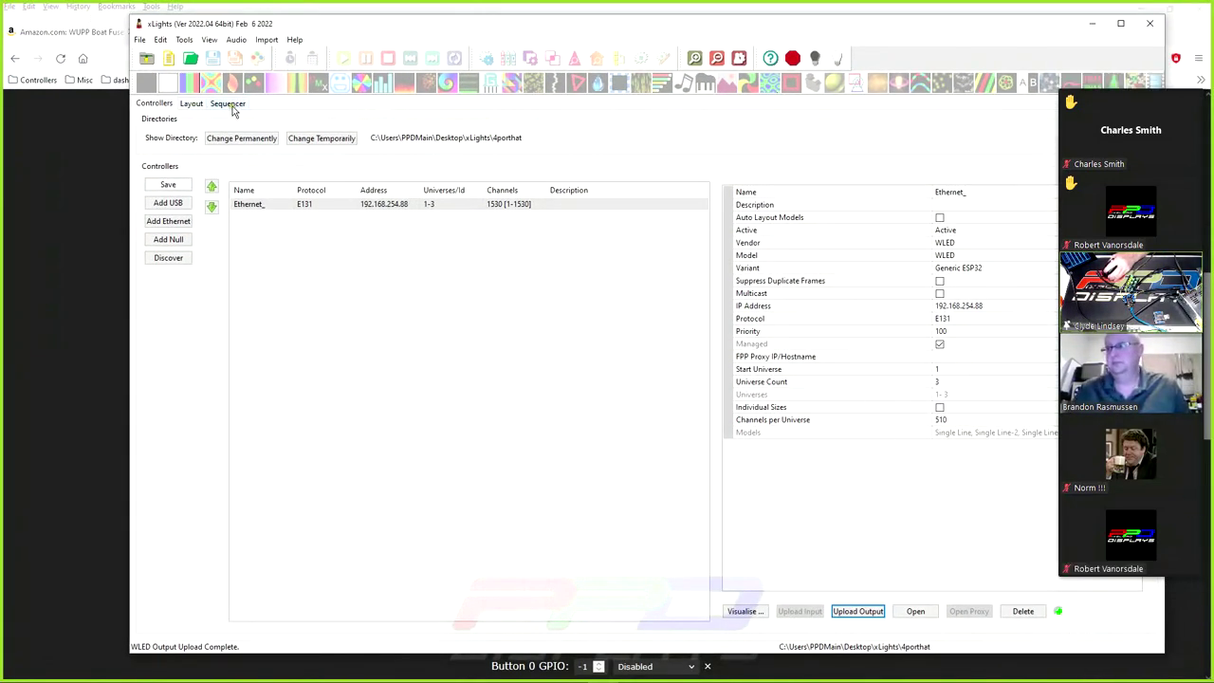
pyautogui.click(190, 103)
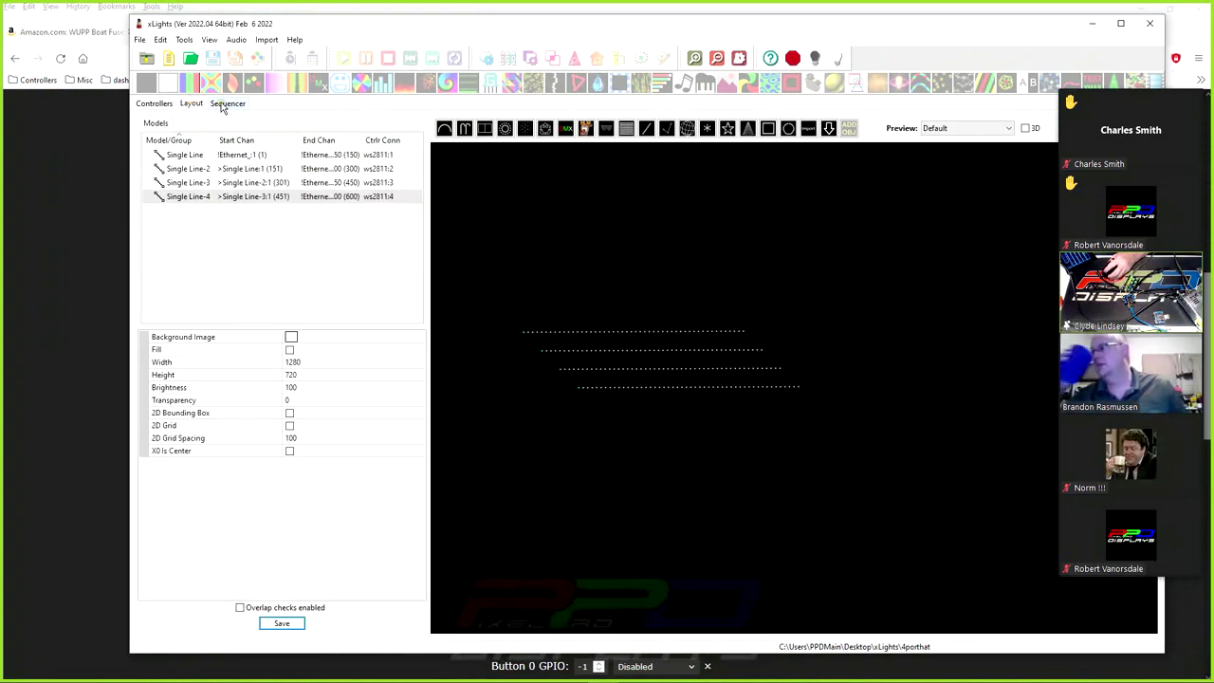
pyautogui.click(226, 104)
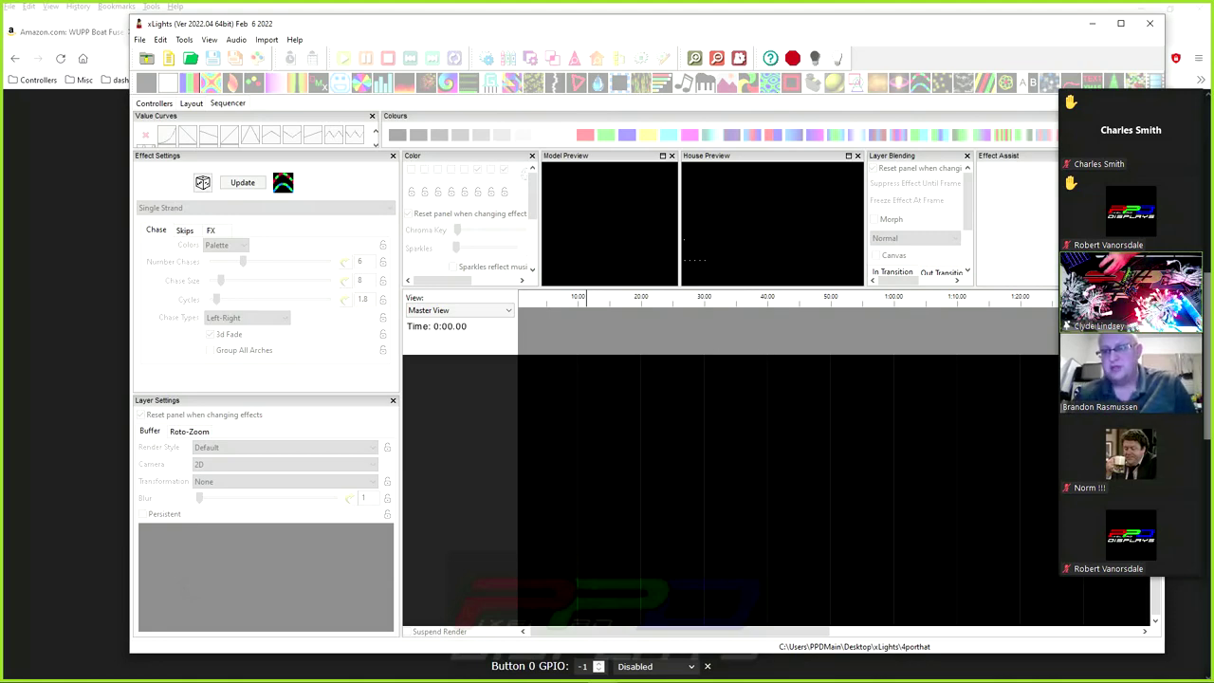
# Move the xLights window aside and save the LED and hardware setup in WLED
pyautogui.moveTo(450, 36); pyautogui.dragTo(1213, 35)
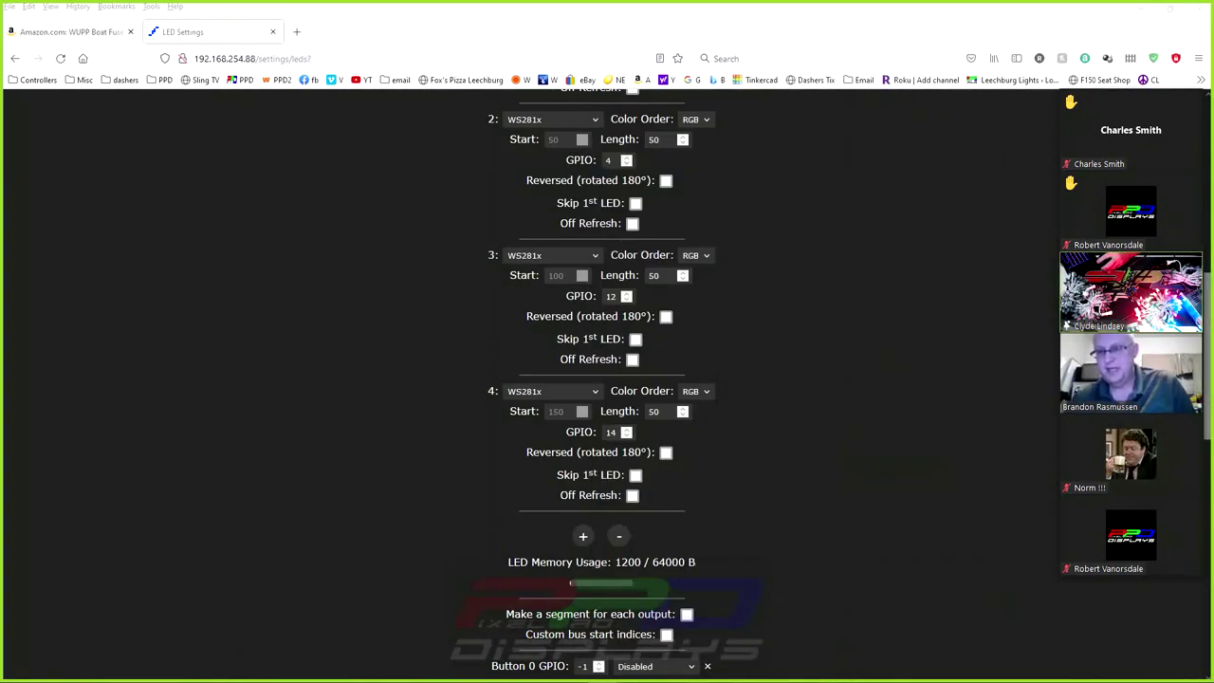
pyautogui.scroll(6, 279, 250)
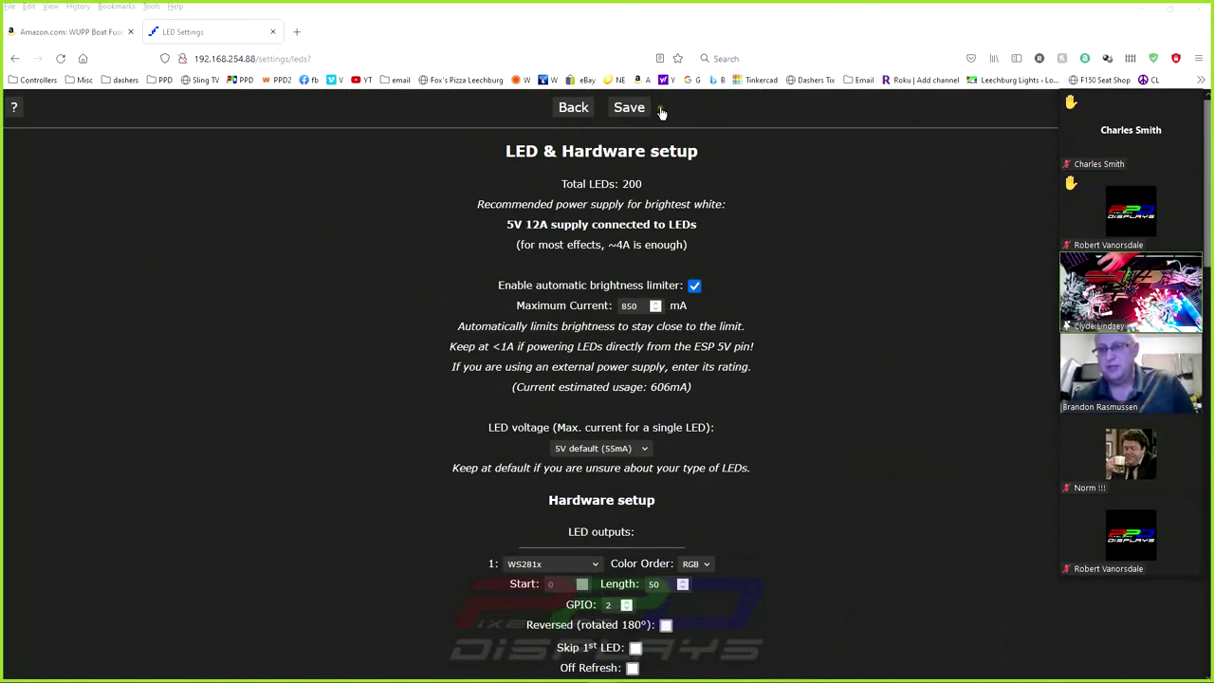
pyautogui.click(629, 107)
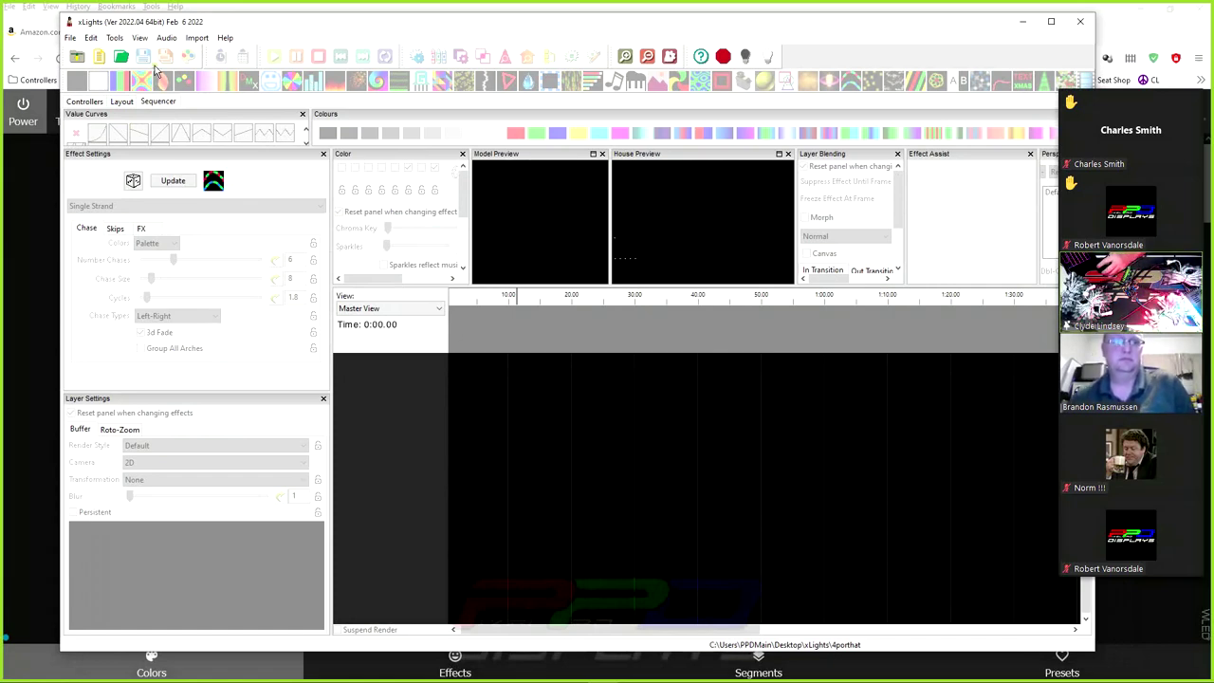
# Create a new animation sequence in xLights
pyautogui.click(98, 63)
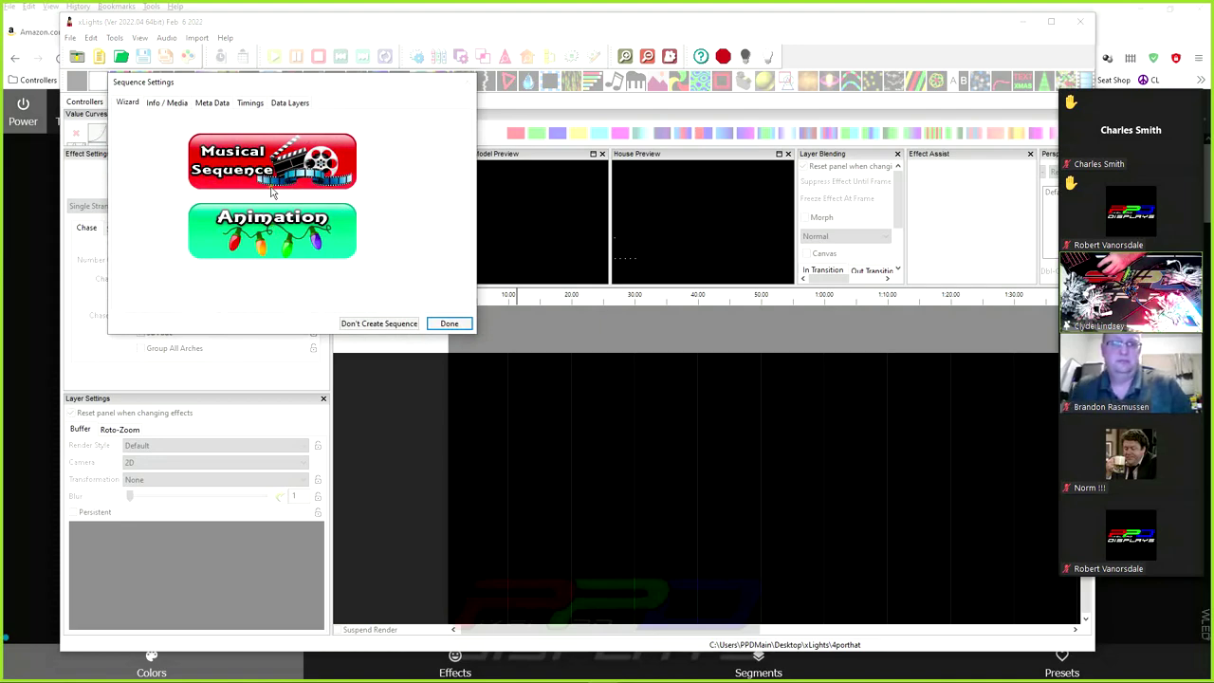
pyautogui.click(272, 232)
pyautogui.click(450, 351)
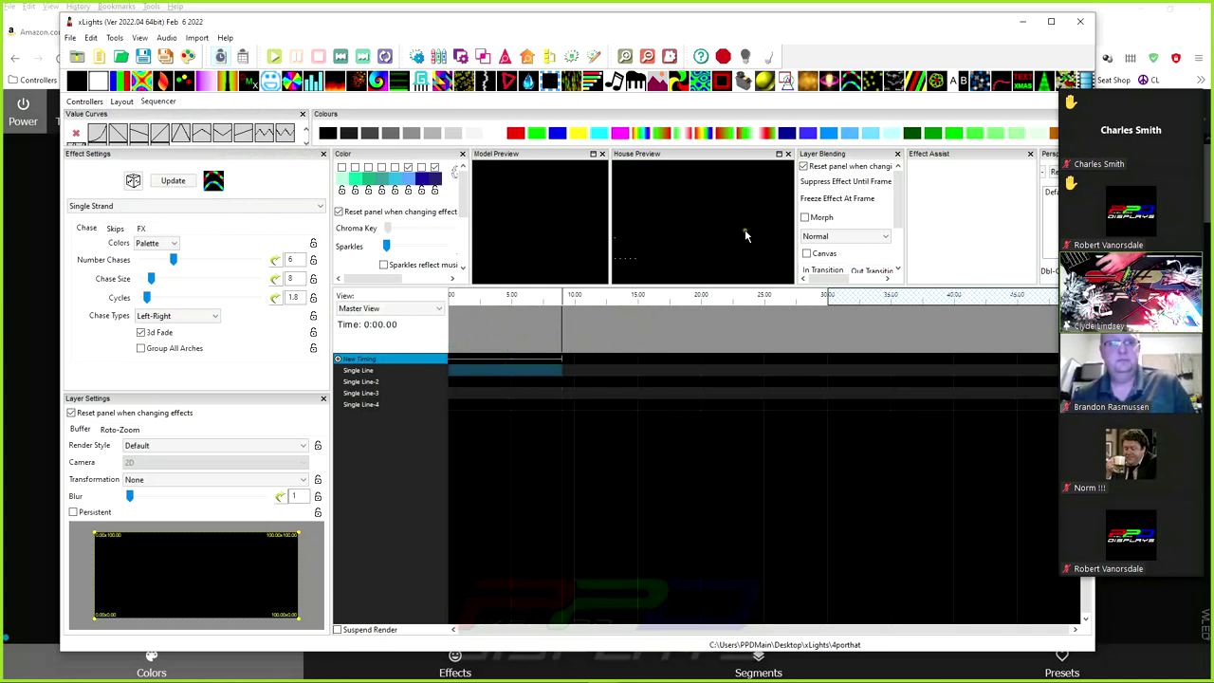
# Turn on output to the lights and place an On effect over the timing interval of Single Line
pyautogui.click(770, 58)
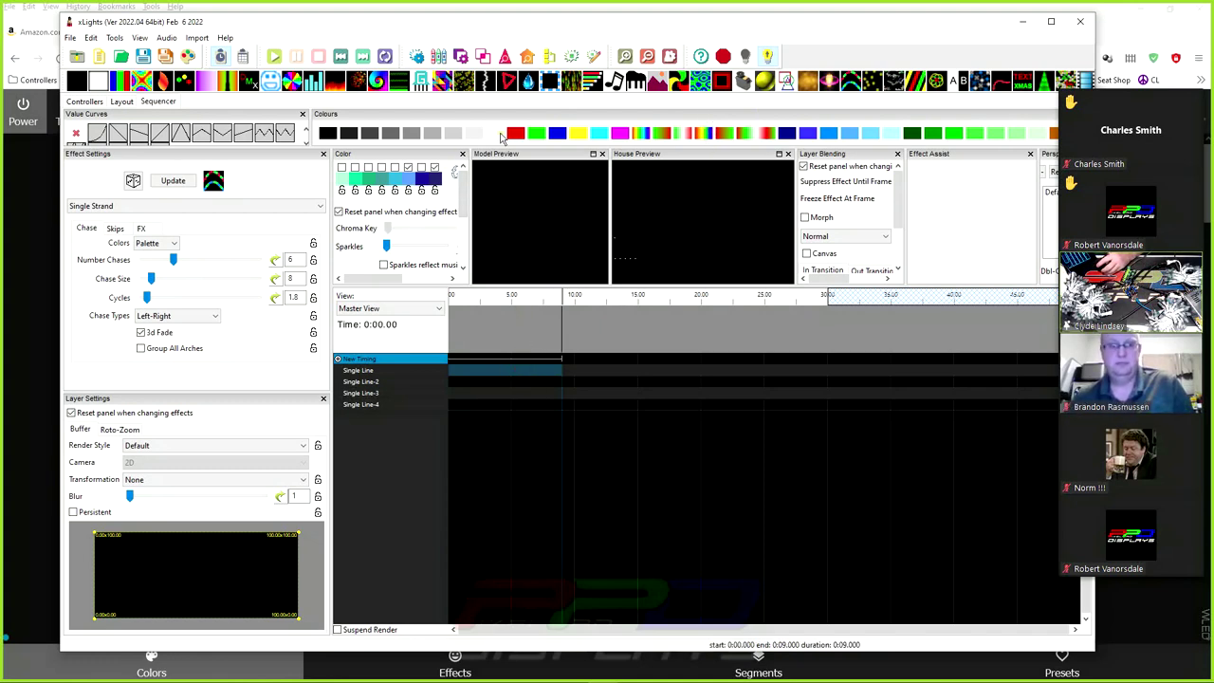
pyautogui.click(495, 370)
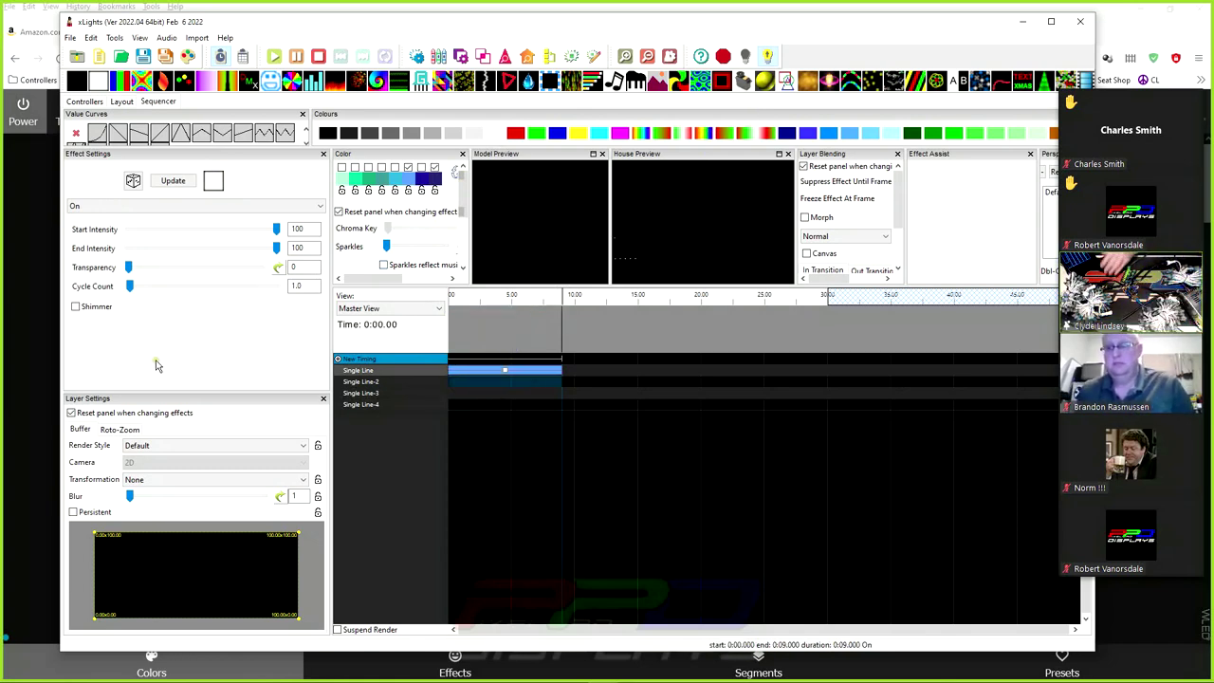
# Move the On effect in turn to Single Line-2, Single Line-3 and Single Line-4 to test each port
pyautogui.moveTo(513, 375); pyautogui.dragTo(507, 382)
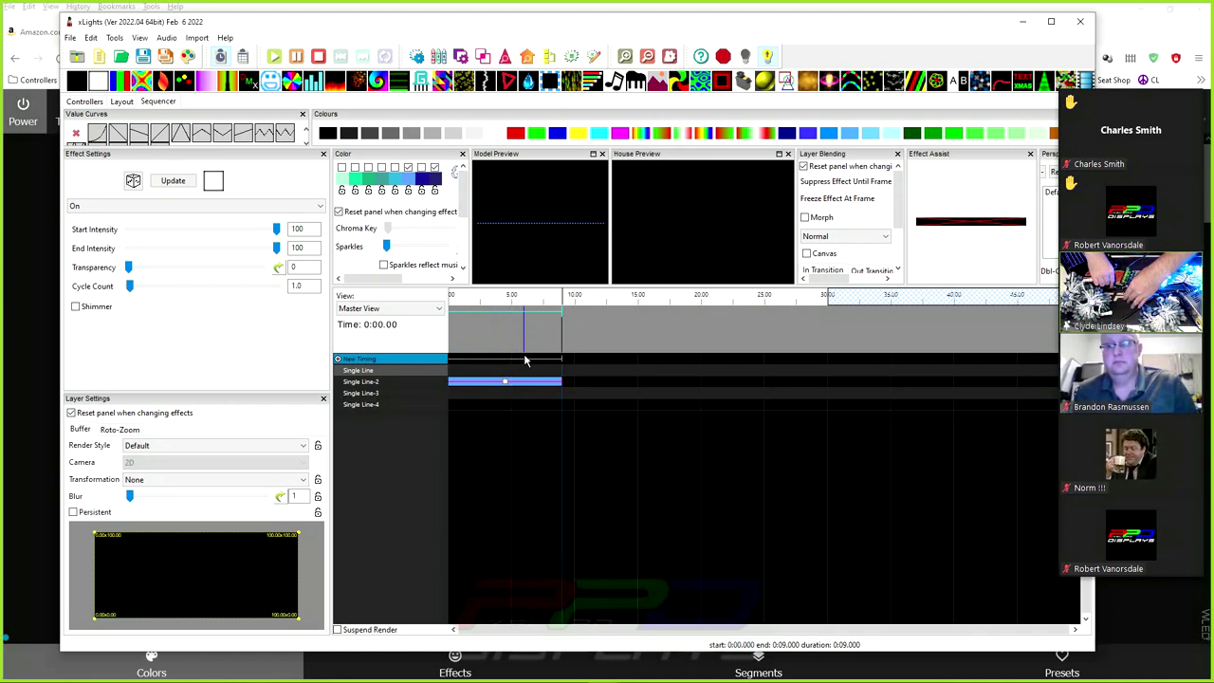
pyautogui.hotkey('alt', 'Down')
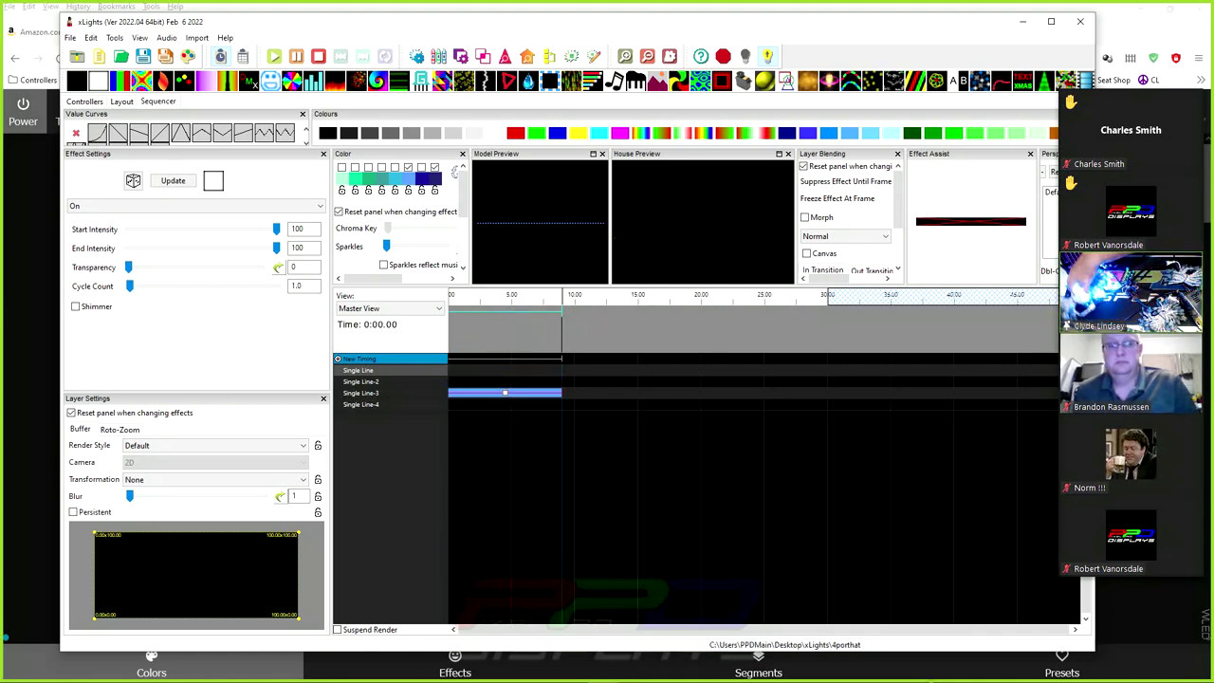
pyautogui.hotkey('alt', 'Down')
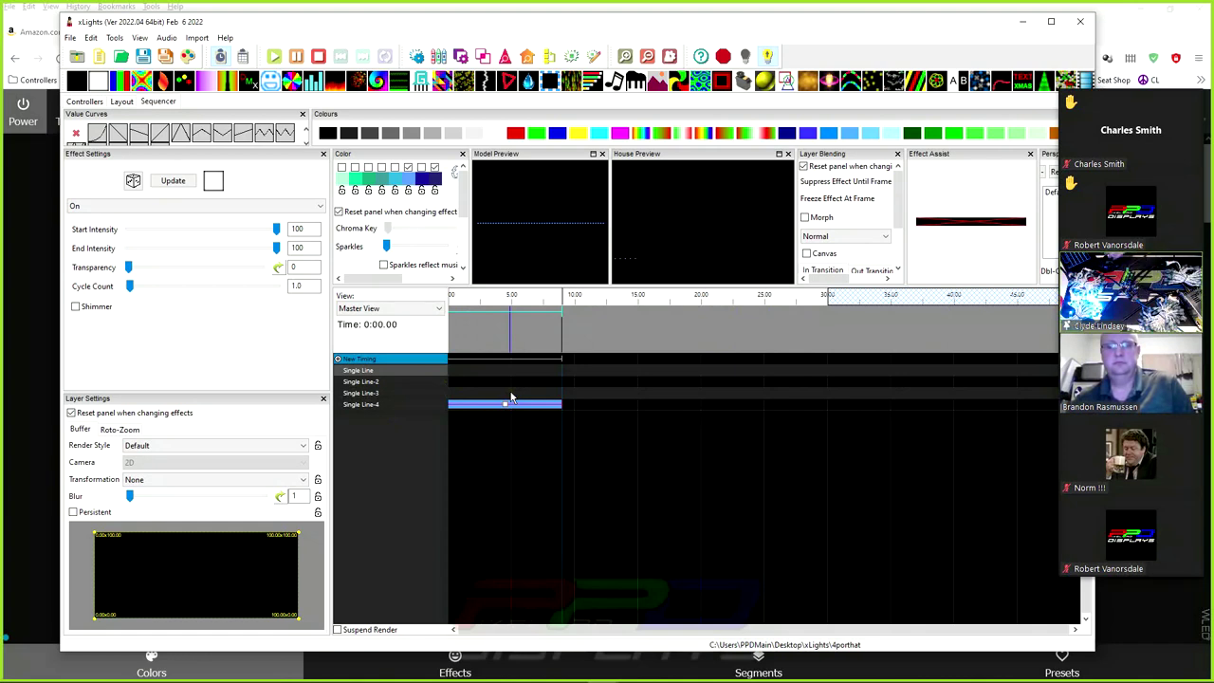
# Replace the On effect with Bars effects on all four Single Line models and bulk-edit their direction to Left
pyautogui.moveTo(504, 407)
pyautogui.mouseDown()
pyautogui.moveTo(503, 380)
pyautogui.moveTo(498, 413)
pyautogui.mouseUp()
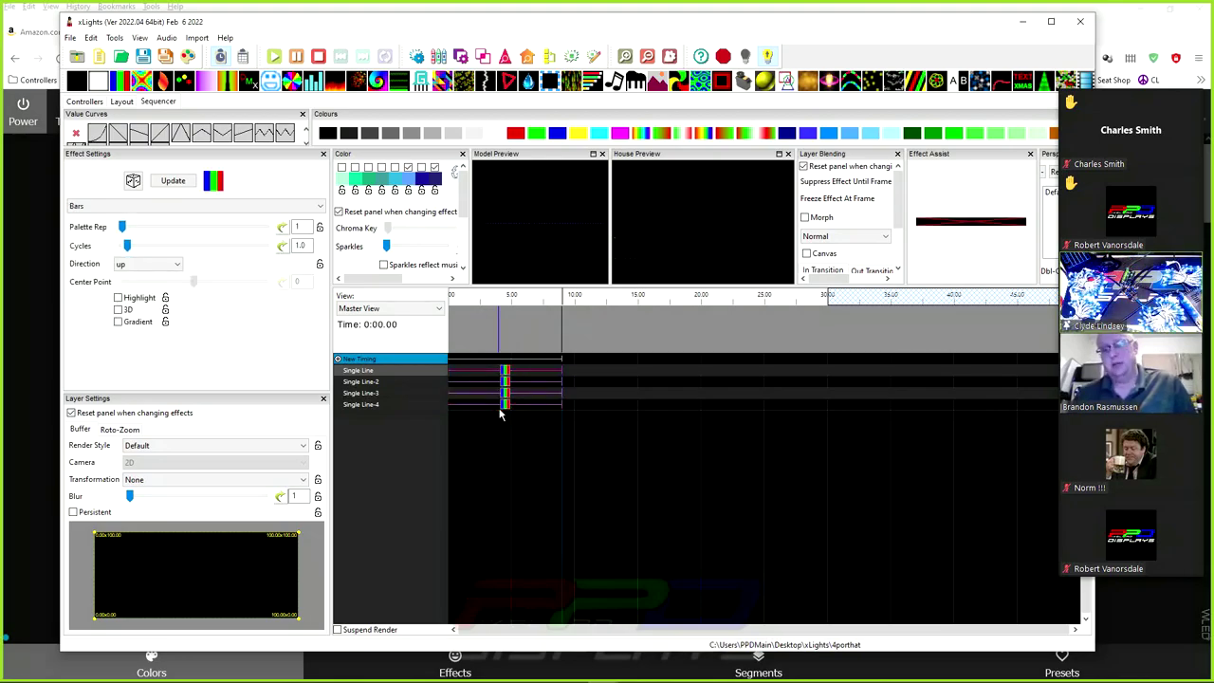
pyautogui.click(541, 389)
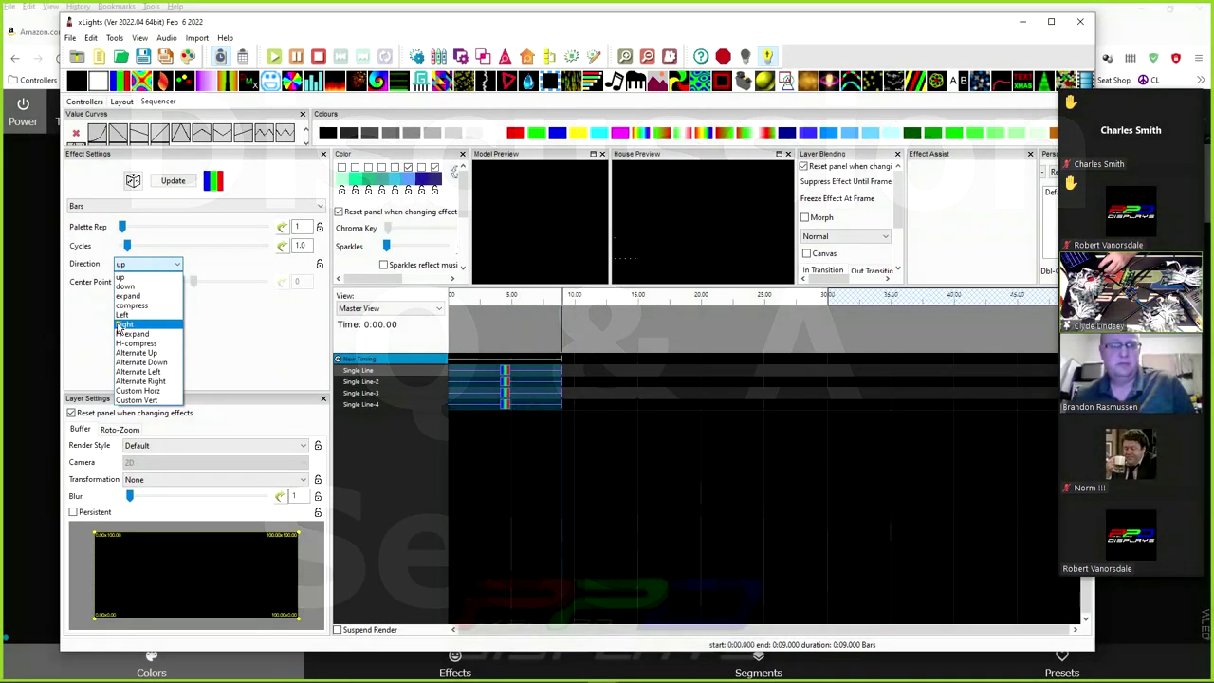
pyautogui.click(121, 314)
pyautogui.rightClick(146, 271)
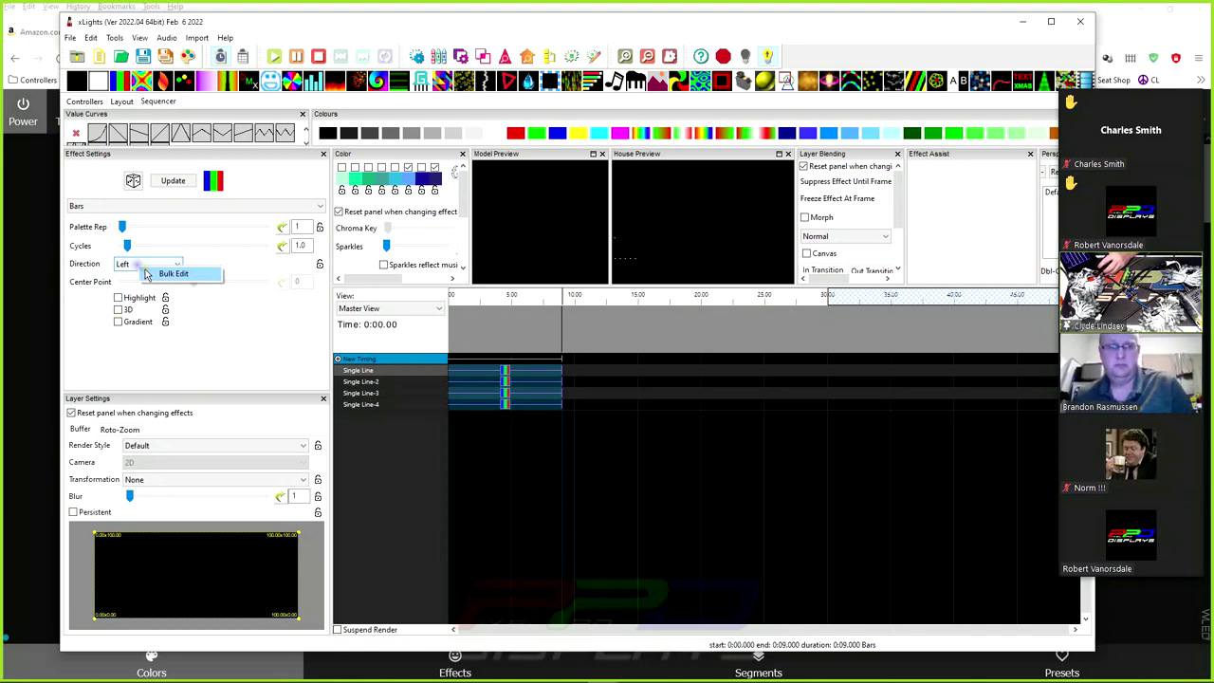
pyautogui.click(174, 273)
pyautogui.click(121, 336)
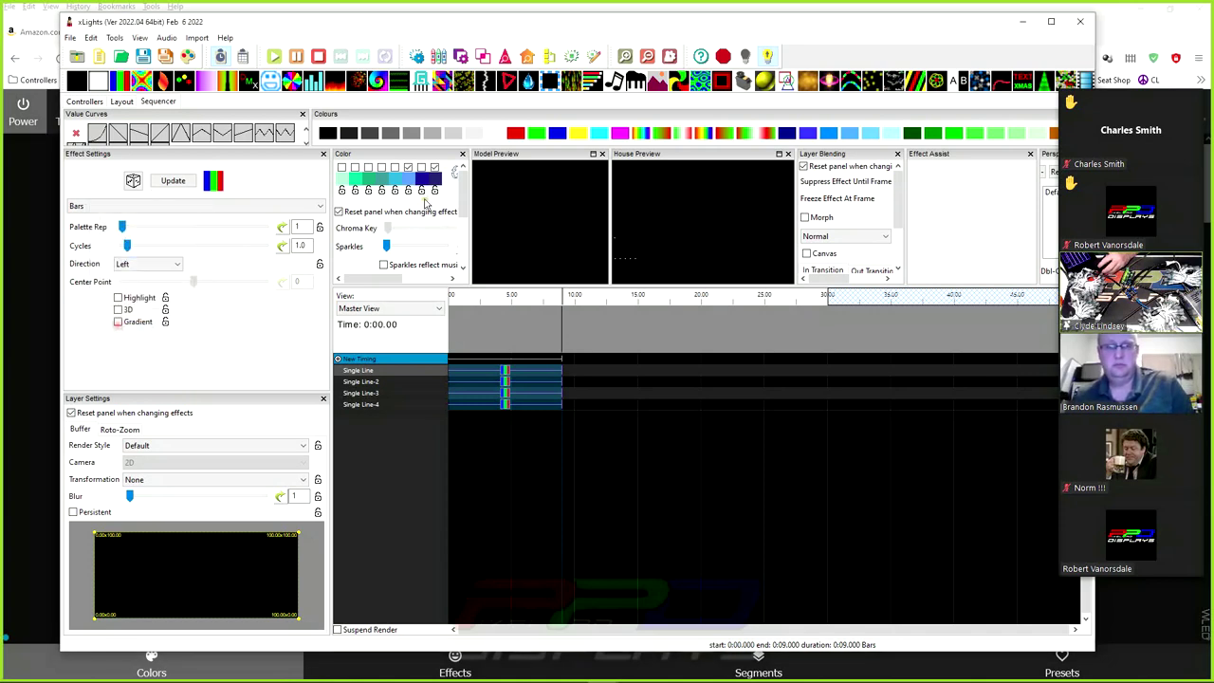
# Close Effect Assist and Model Preview, and update the selected Bars effects with the second palette color enabled
pyautogui.click(356, 168)
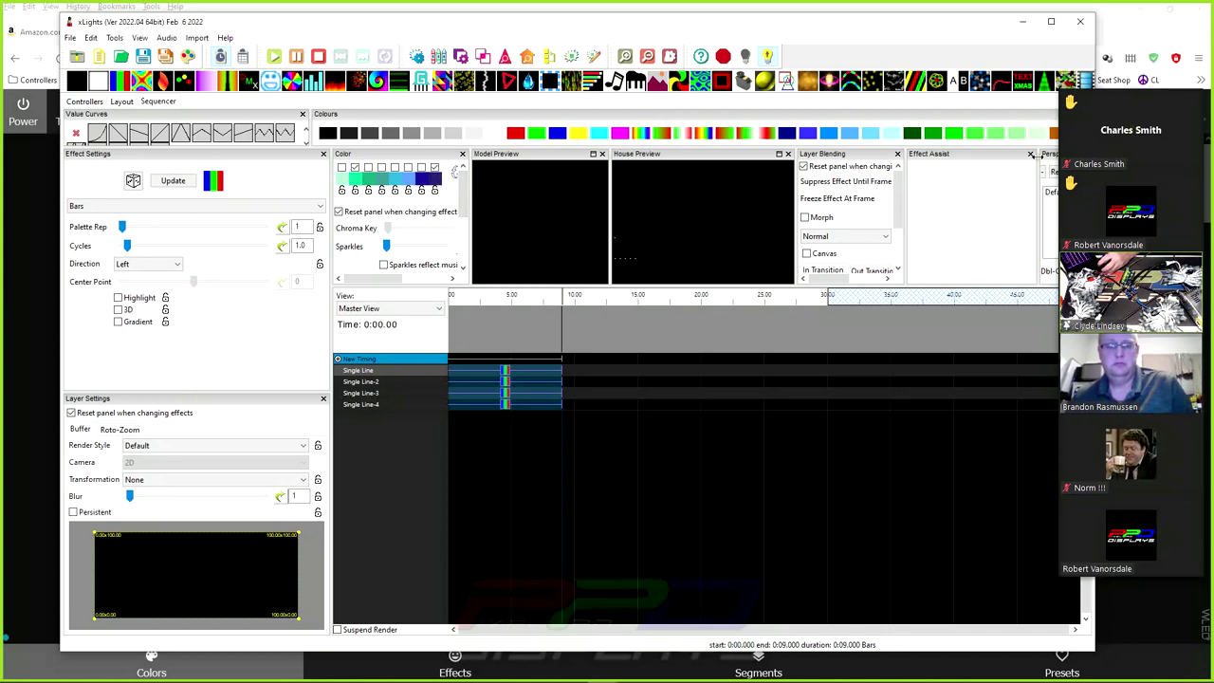
pyautogui.click(1030, 155)
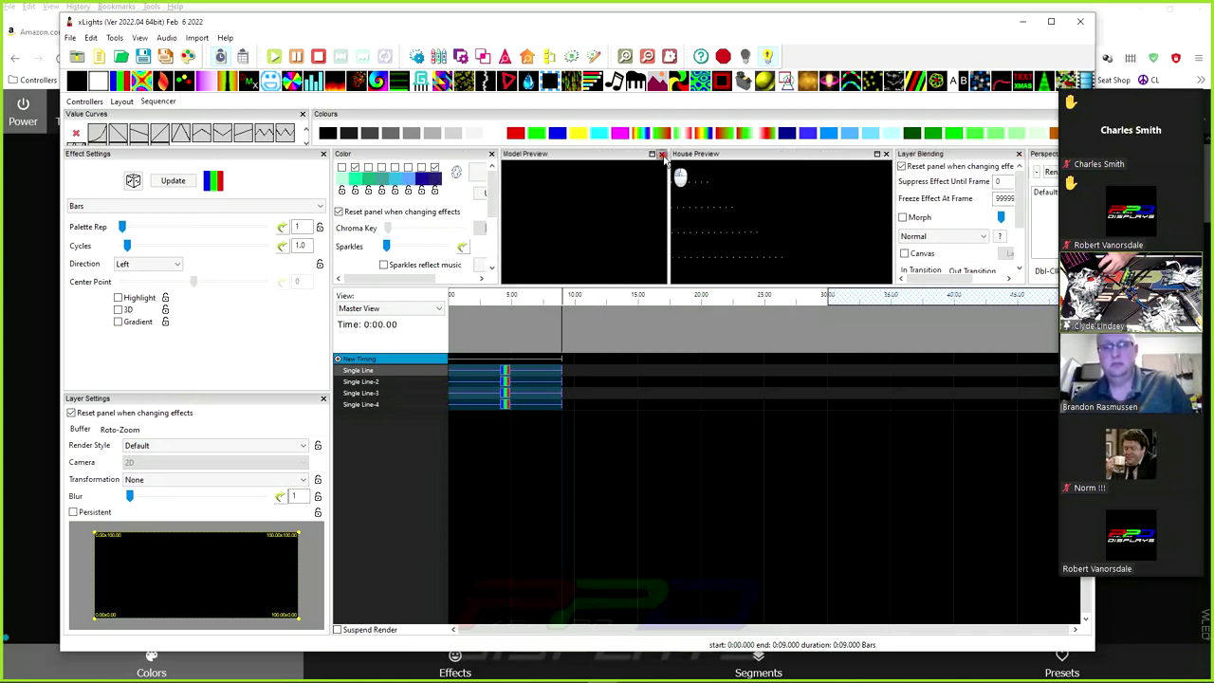
pyautogui.click(661, 154)
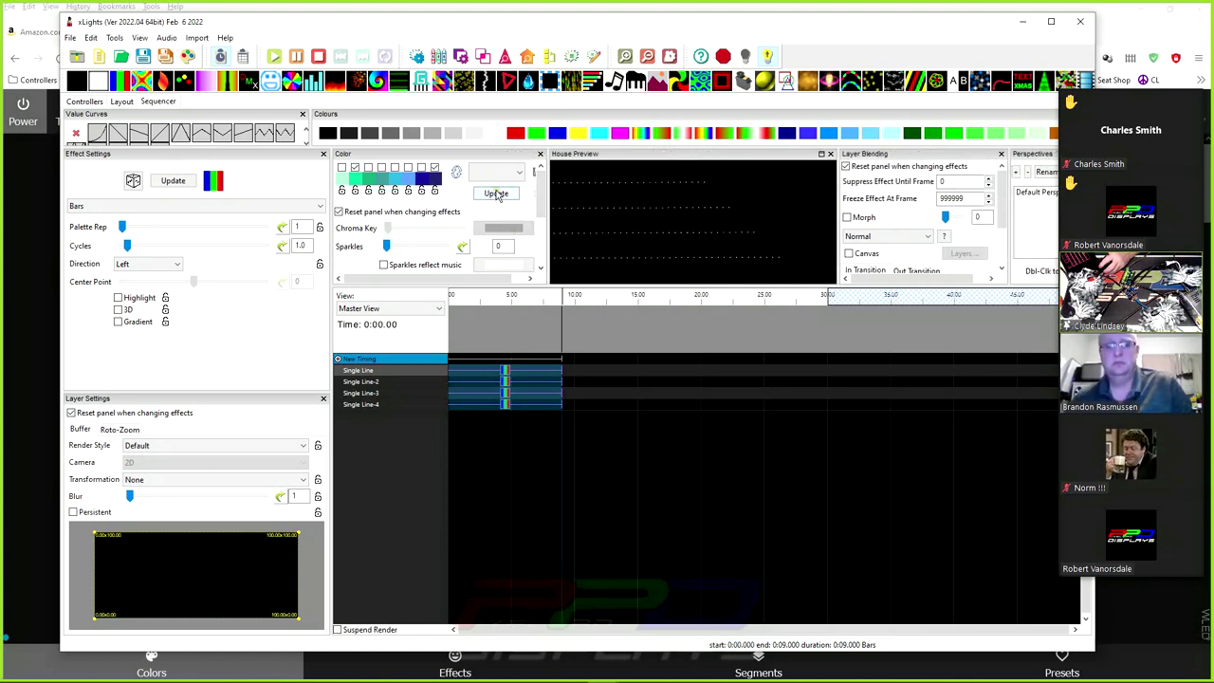
pyautogui.click(497, 193)
pyautogui.click(504, 371)
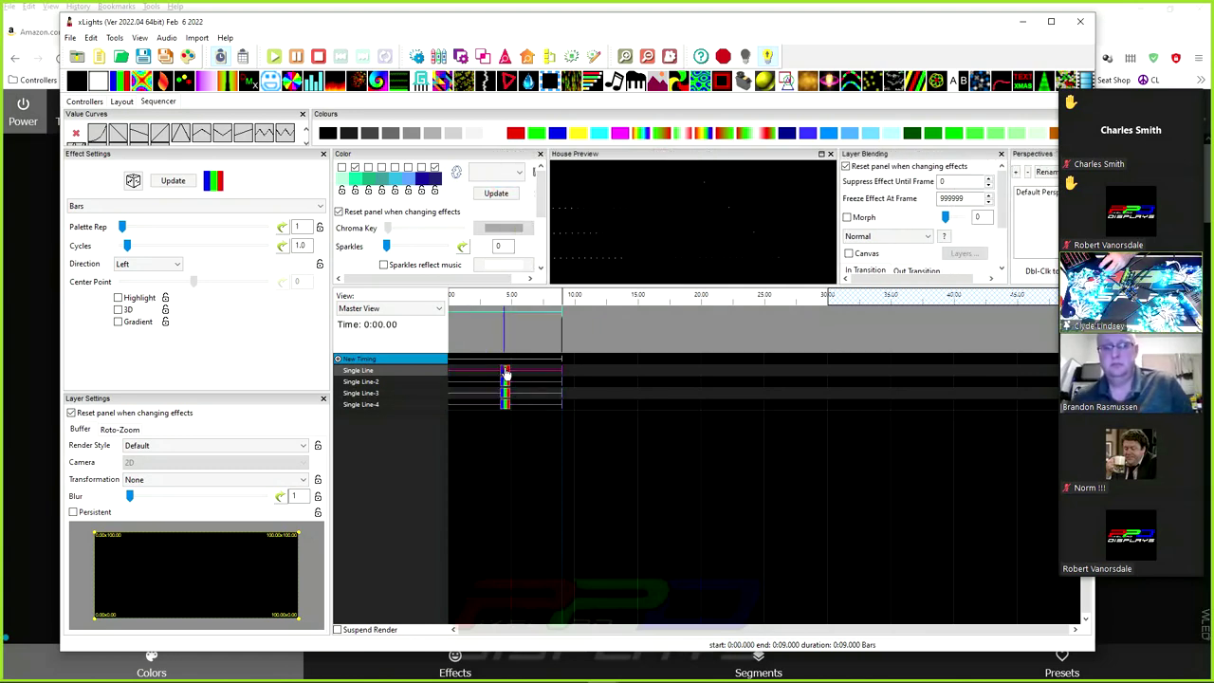
# Bulk-edit the Bars effects on all four lines to 3 cycles and enable the first palette color
pyautogui.moveTo(490, 372); pyautogui.dragTo(472, 406)
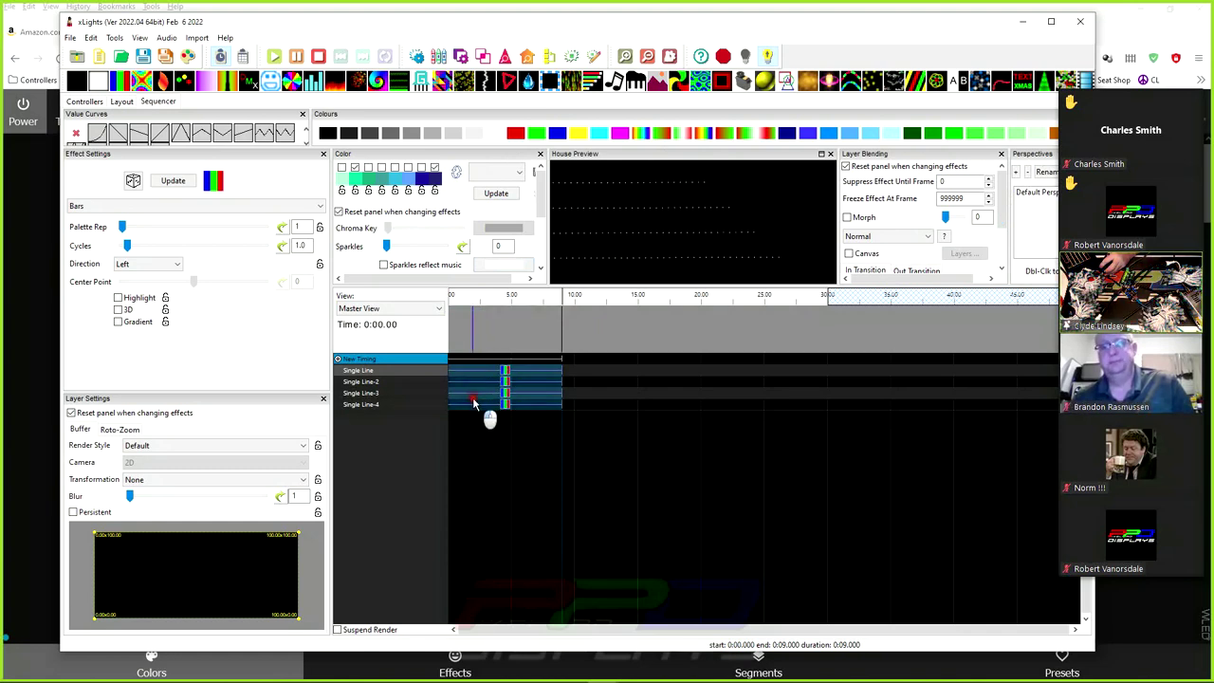
pyautogui.doubleClick(299, 245)
pyautogui.write('3')
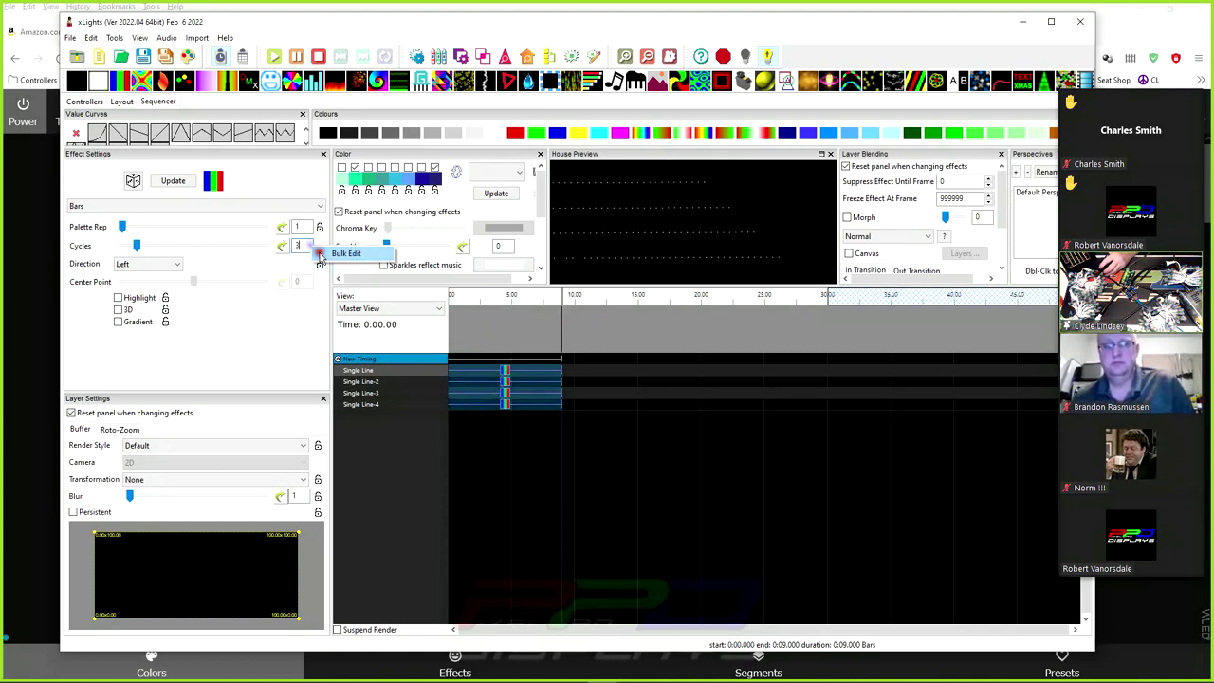
pyautogui.click(341, 168)
pyautogui.click(342, 168)
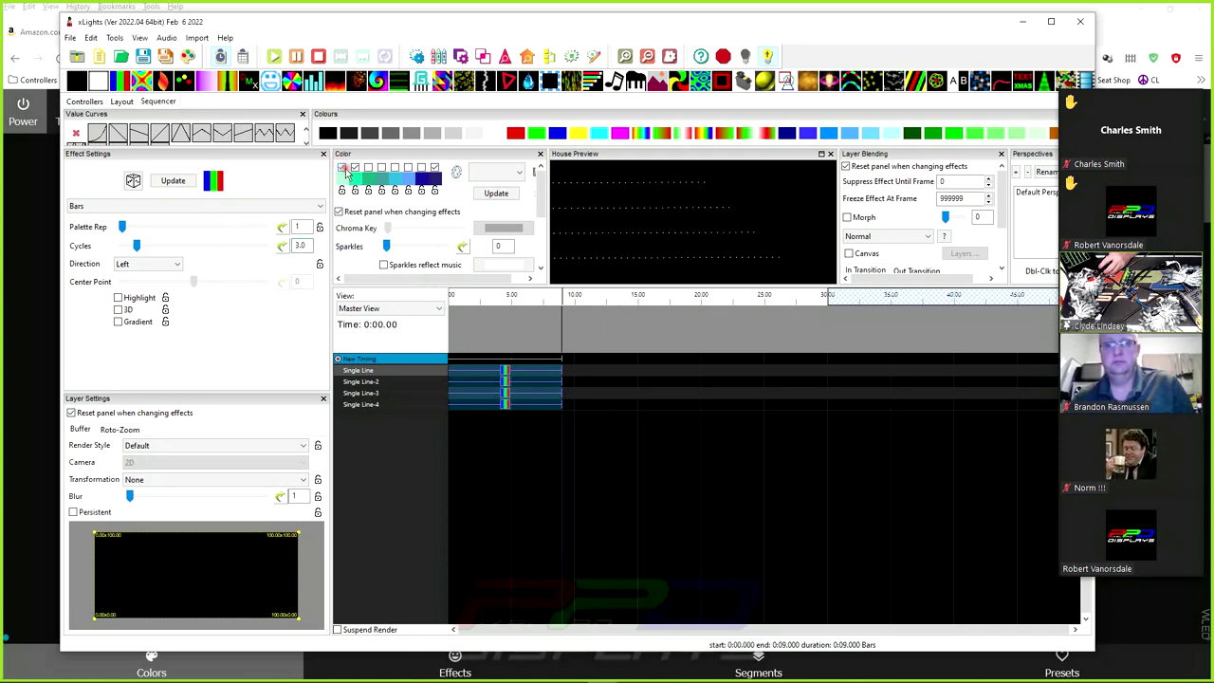
pyautogui.click(507, 381)
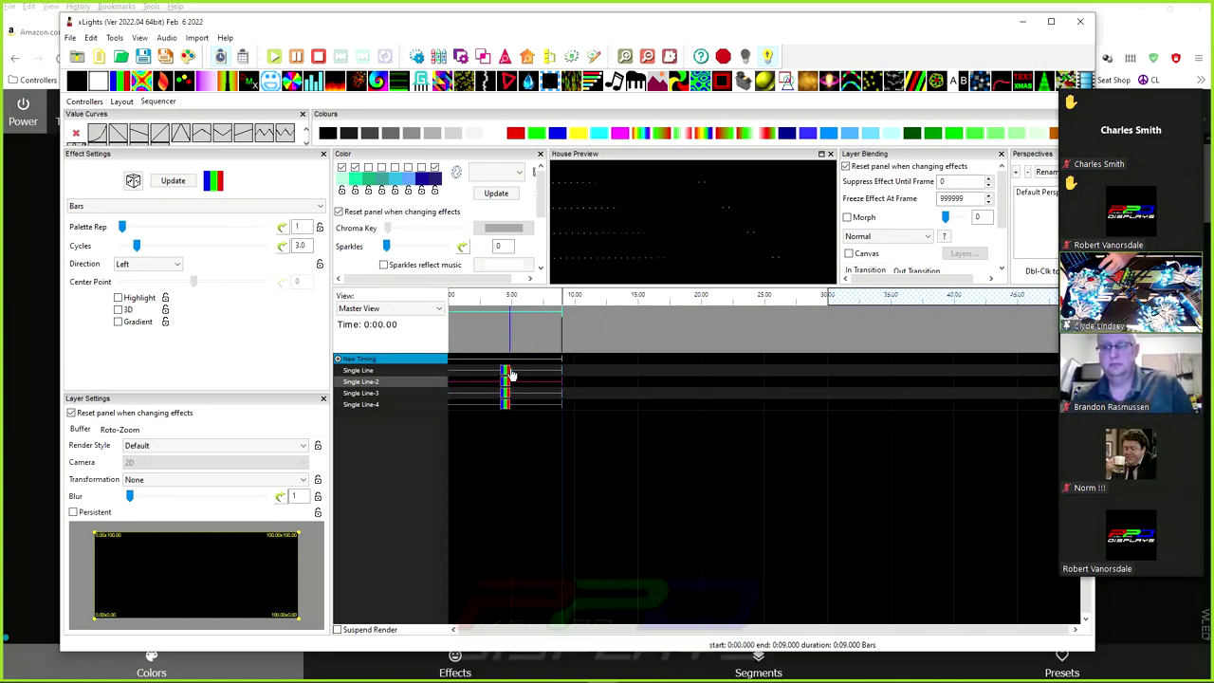
# Load the Default color palette and apply it to the Bars effects on the Single Line models
pyautogui.click(495, 172)
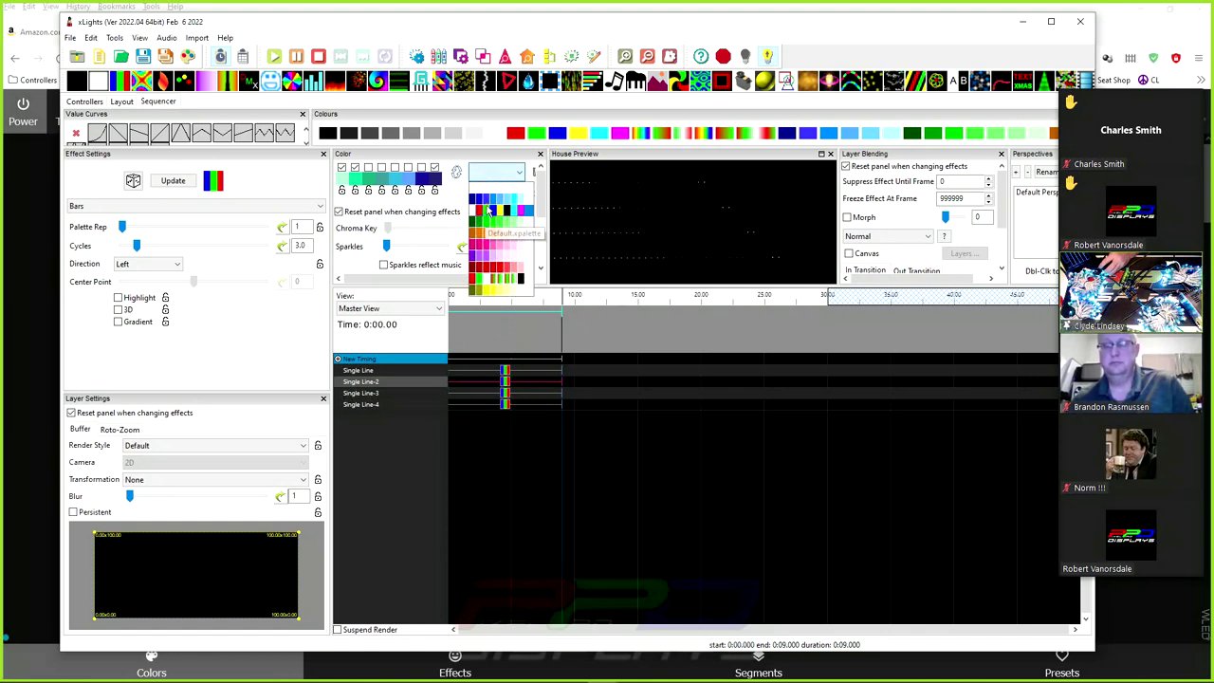
pyautogui.click(485, 228)
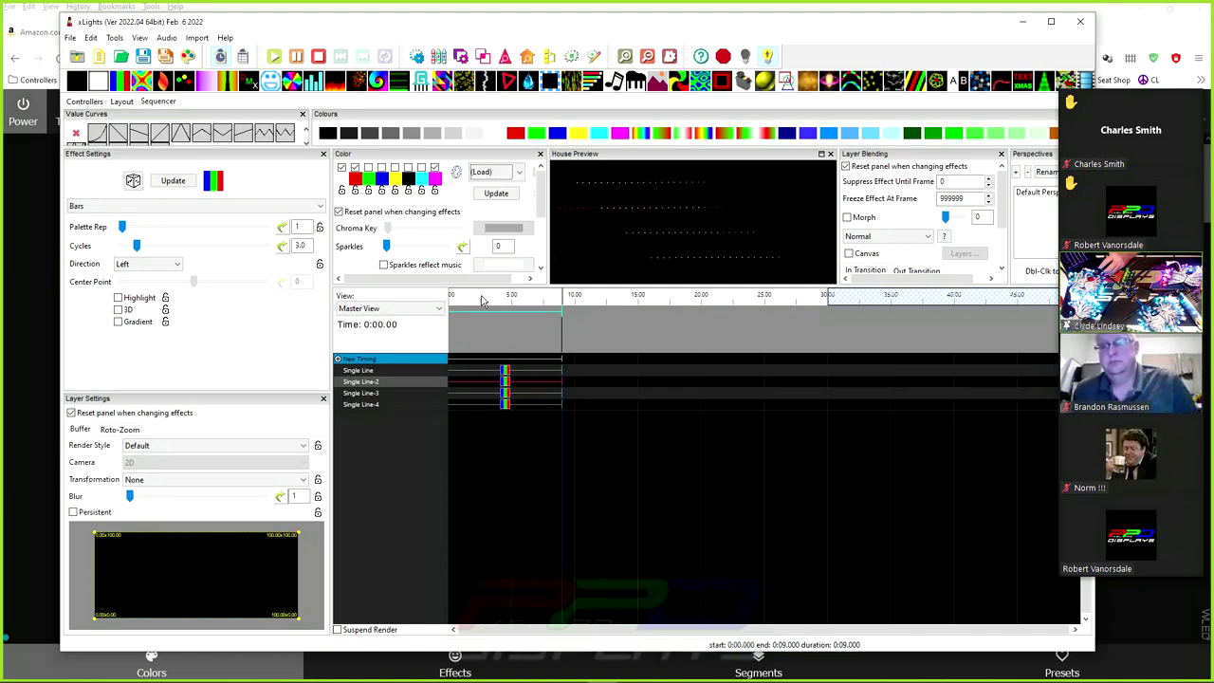
pyautogui.moveTo(493, 380); pyautogui.dragTo(491, 397)
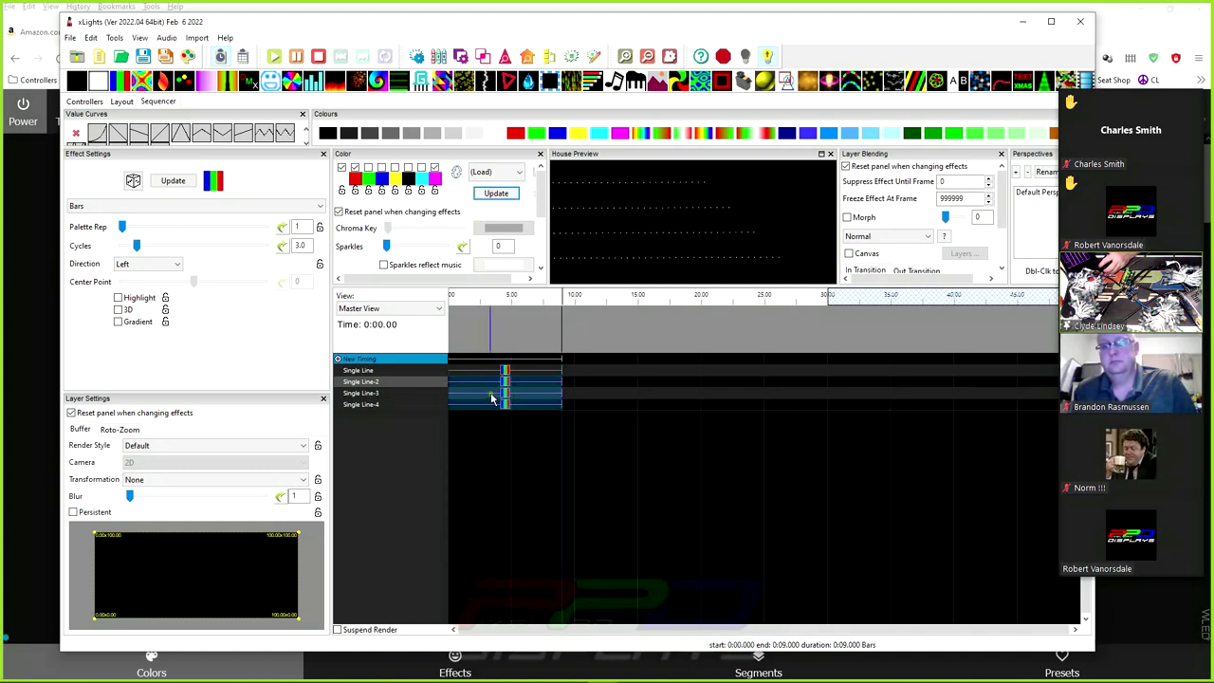
pyautogui.click(492, 397)
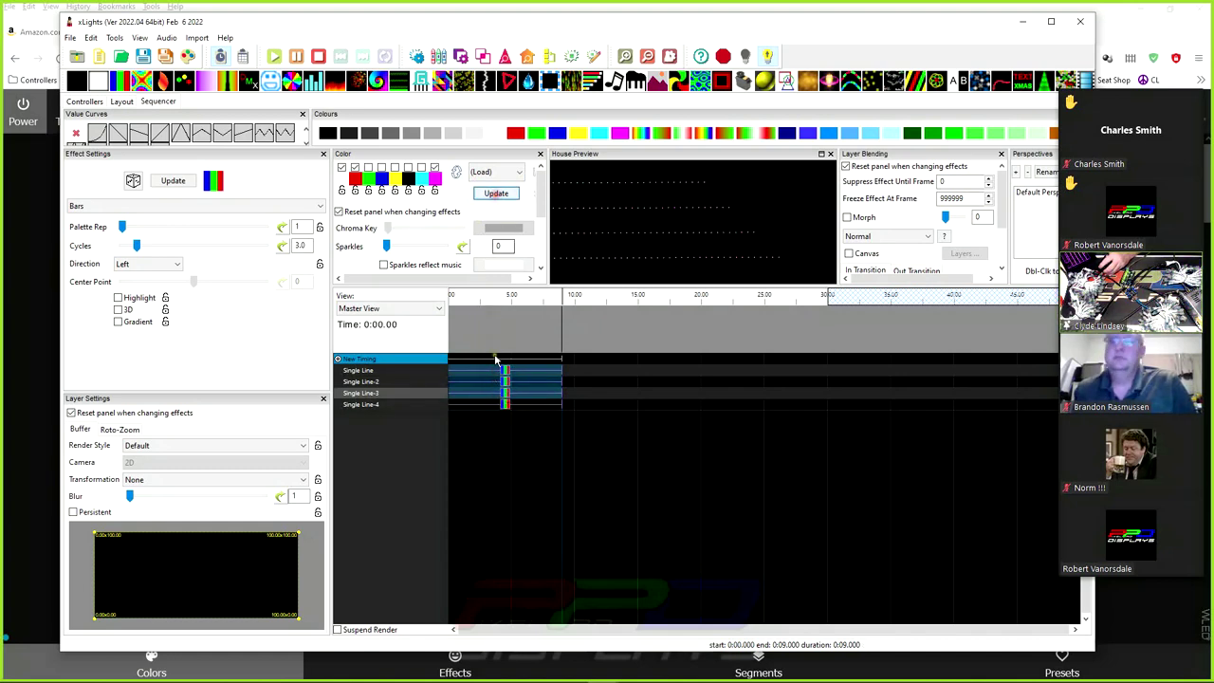
pyautogui.click(465, 381)
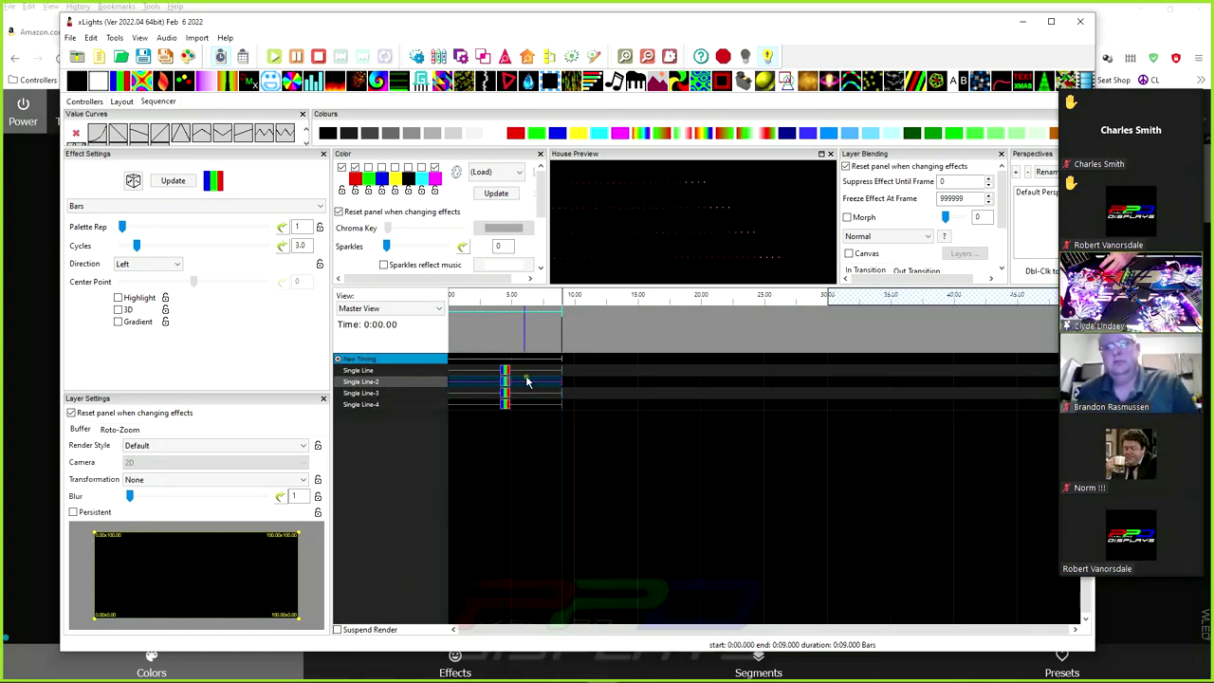
# Switch to WLED in the browser and review the WiFi setup, from the network and access point settings to the Ethernet type
pyautogui.moveTo(437, 23); pyautogui.dragTo(488, 46)
pyautogui.hotkey('alt', 'Tab')
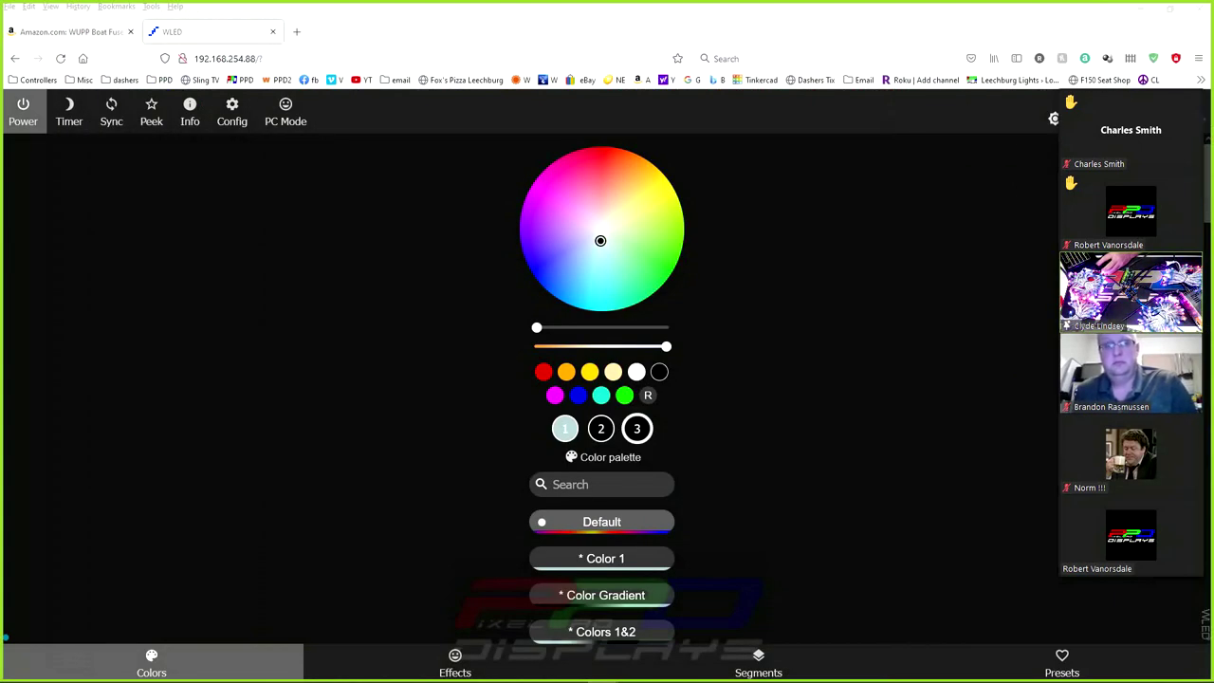
pyautogui.click(231, 118)
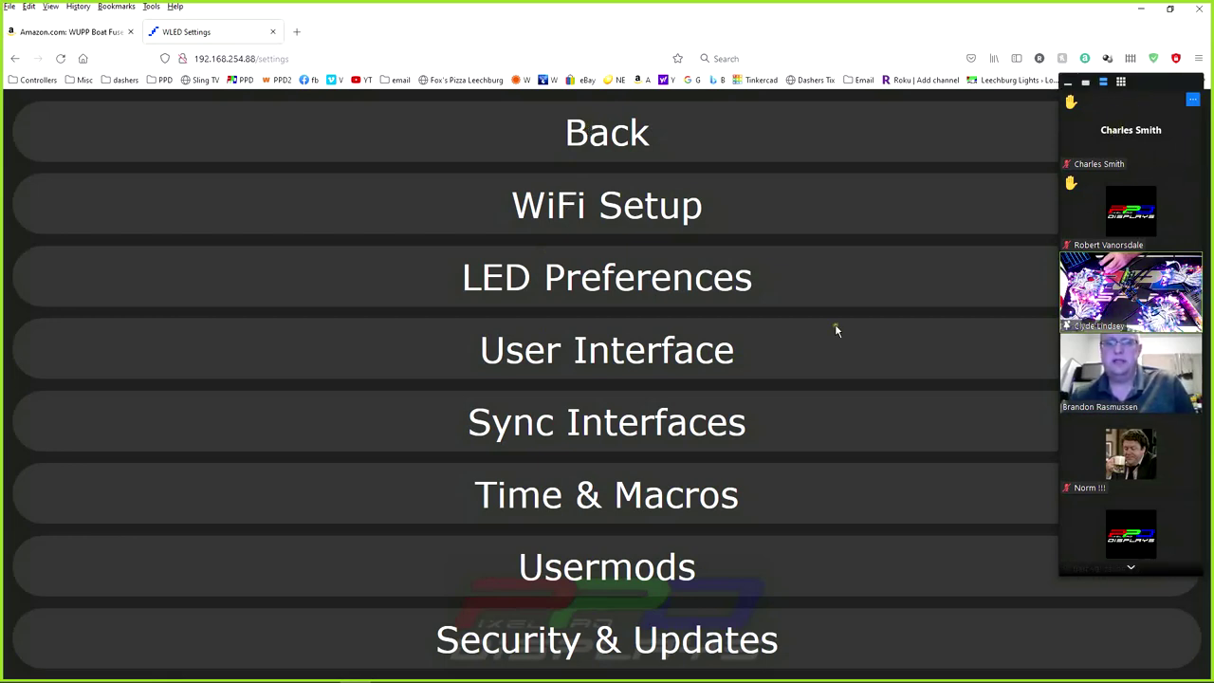
pyautogui.click(601, 205)
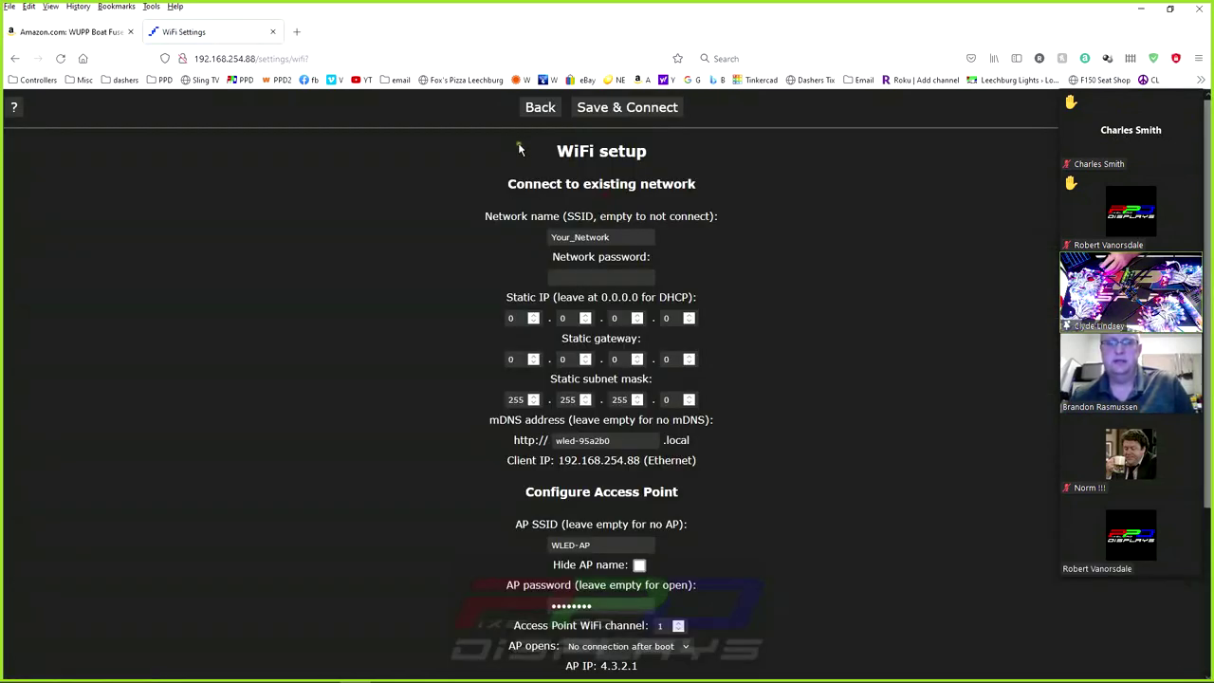
pyautogui.scroll(-1, 488, 204)
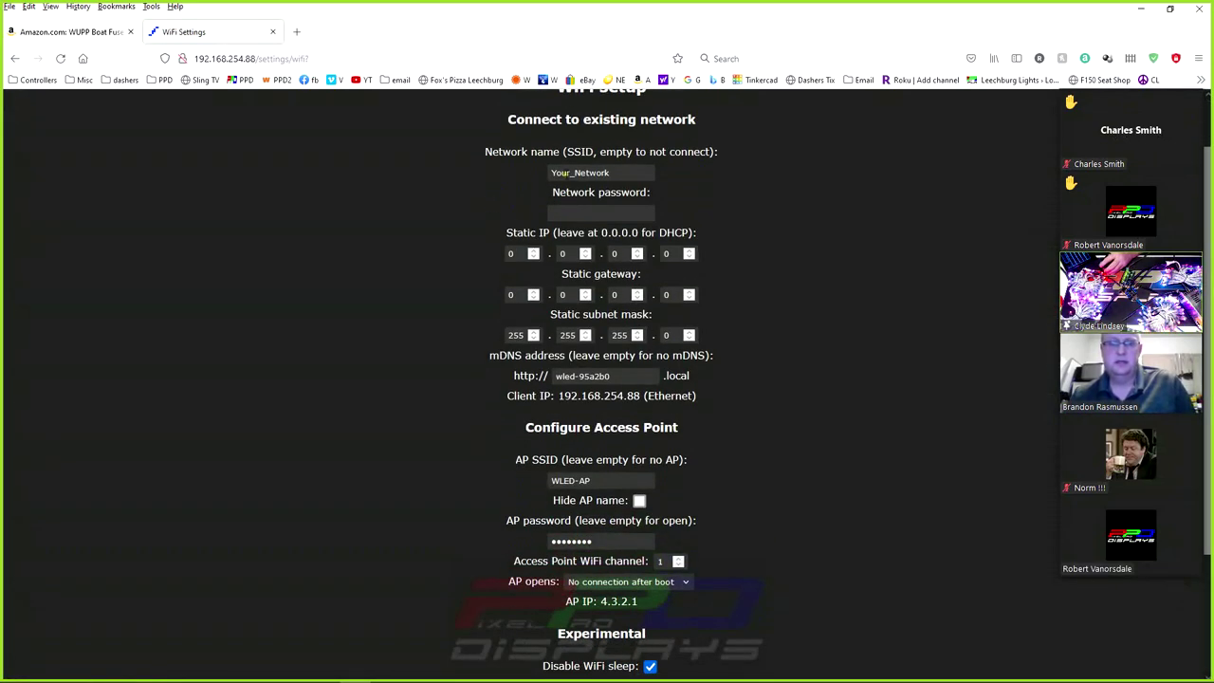
pyautogui.scroll(-2, 554, 404)
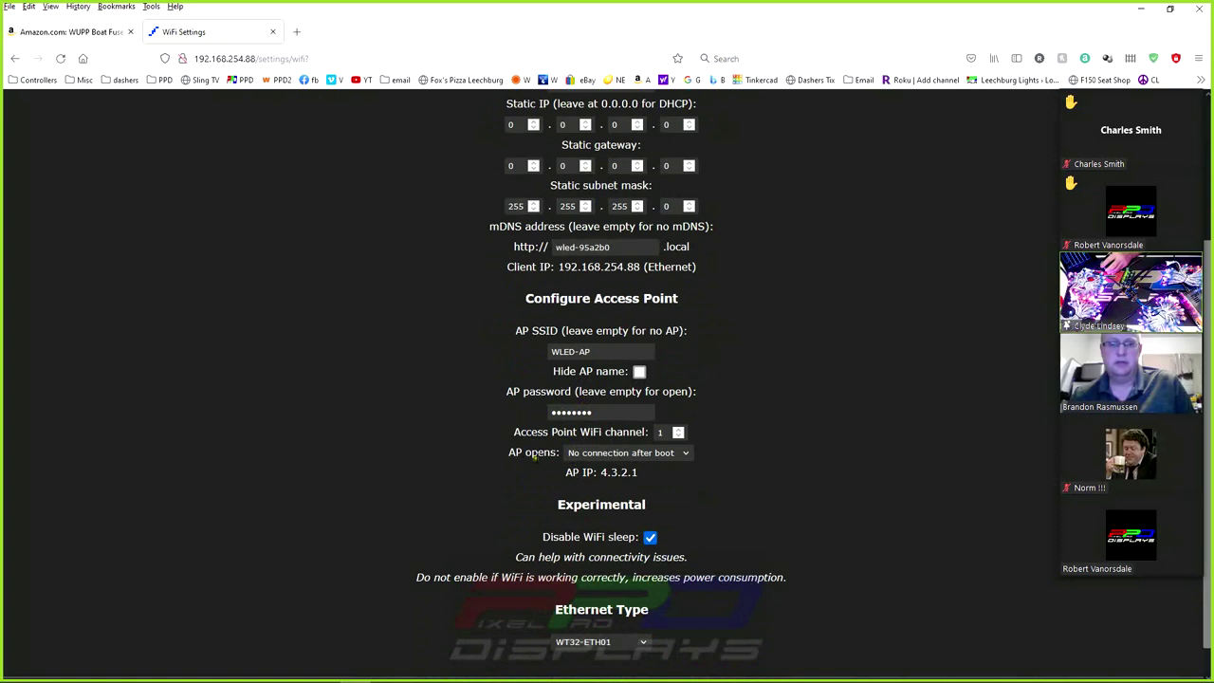
pyautogui.scroll(-1, 597, 446)
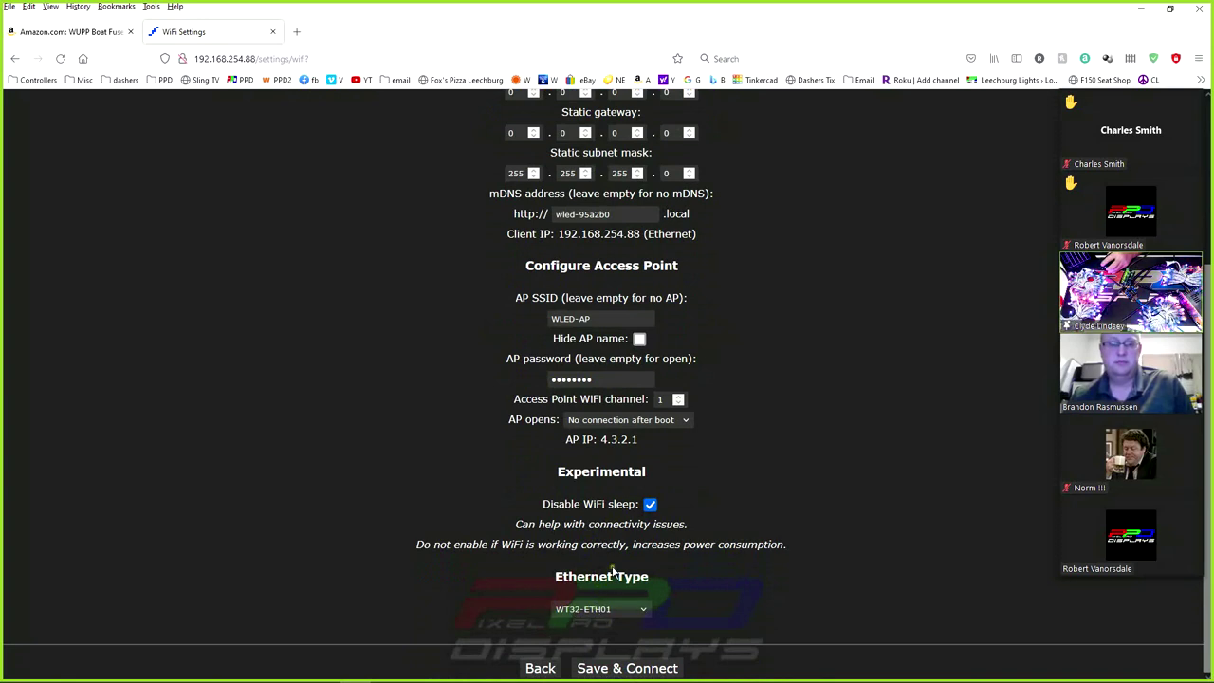
pyautogui.scroll(3, 520, 456)
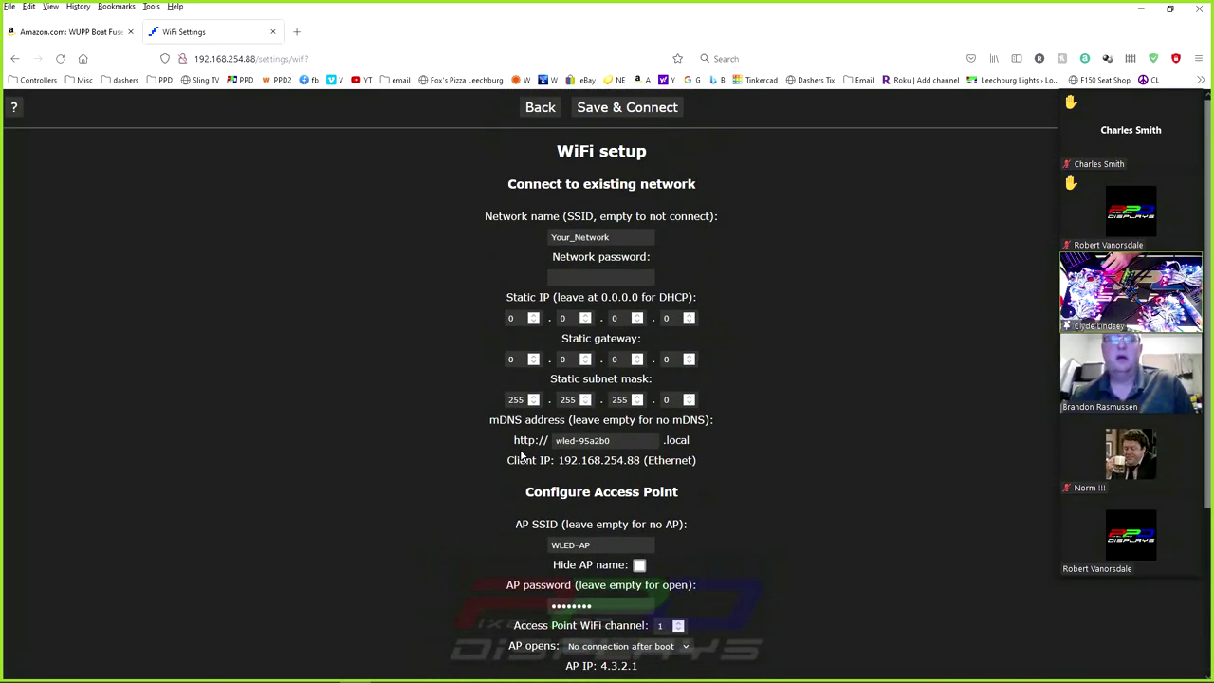